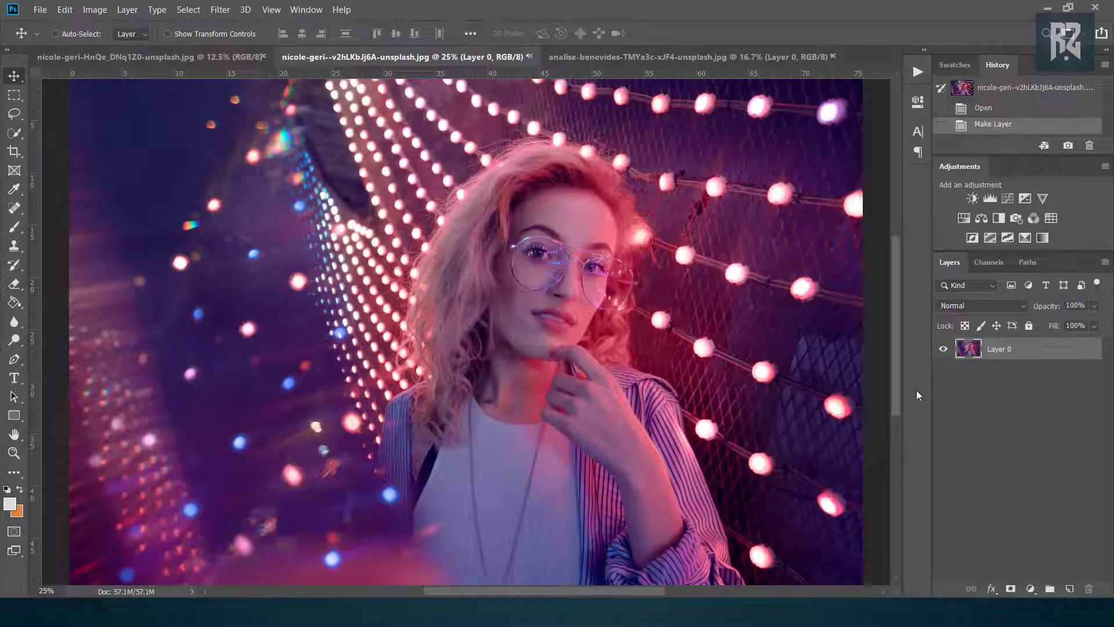
# Duplicate Layer 0 as Layer 0 copy and open that copy in the Camera Raw Filter.
pyautogui.rightClick(1053, 350)
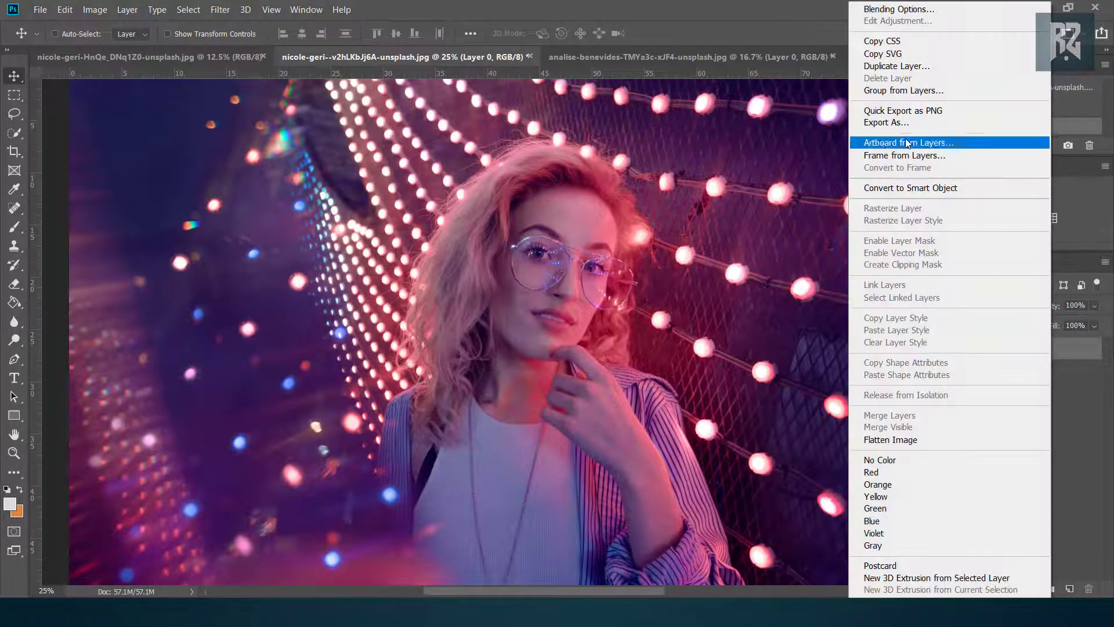
pyautogui.click(902, 66)
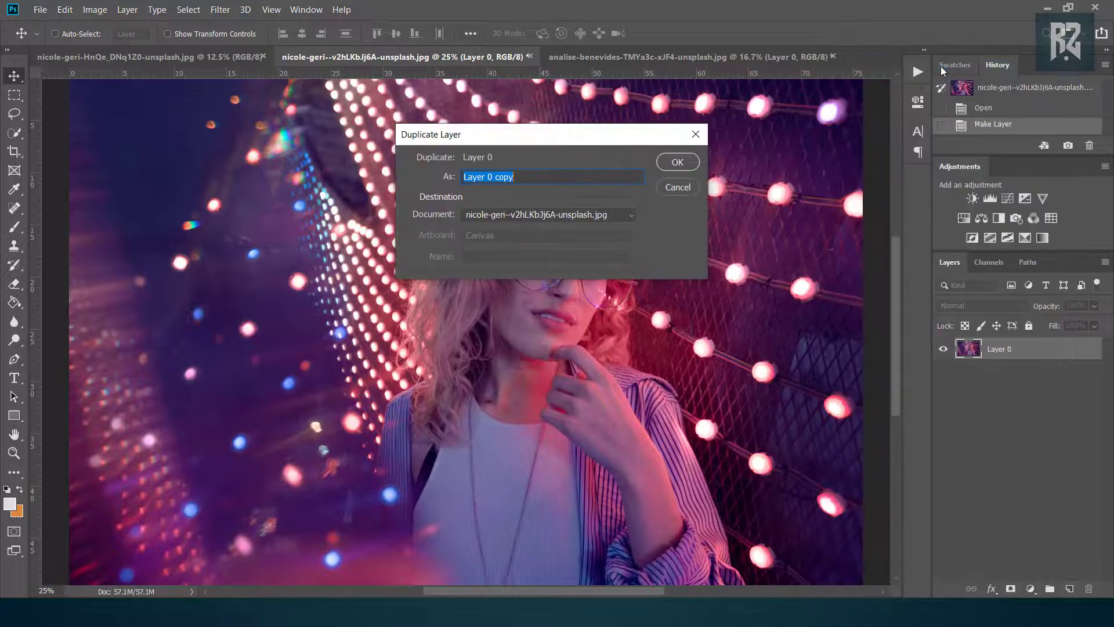
pyautogui.click(692, 163)
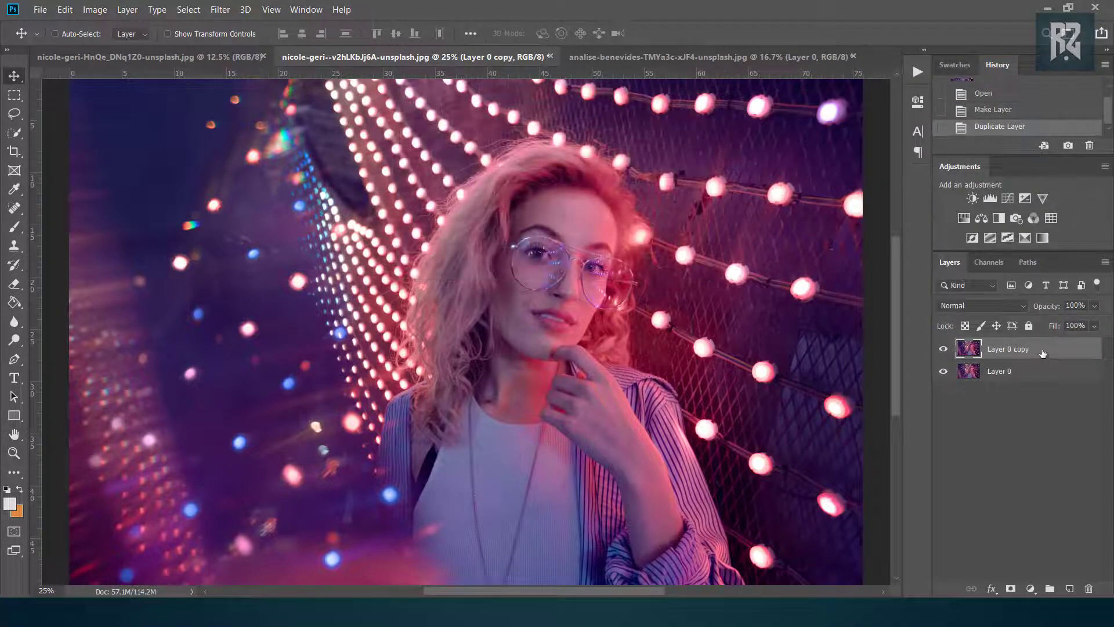
pyautogui.click(218, 12)
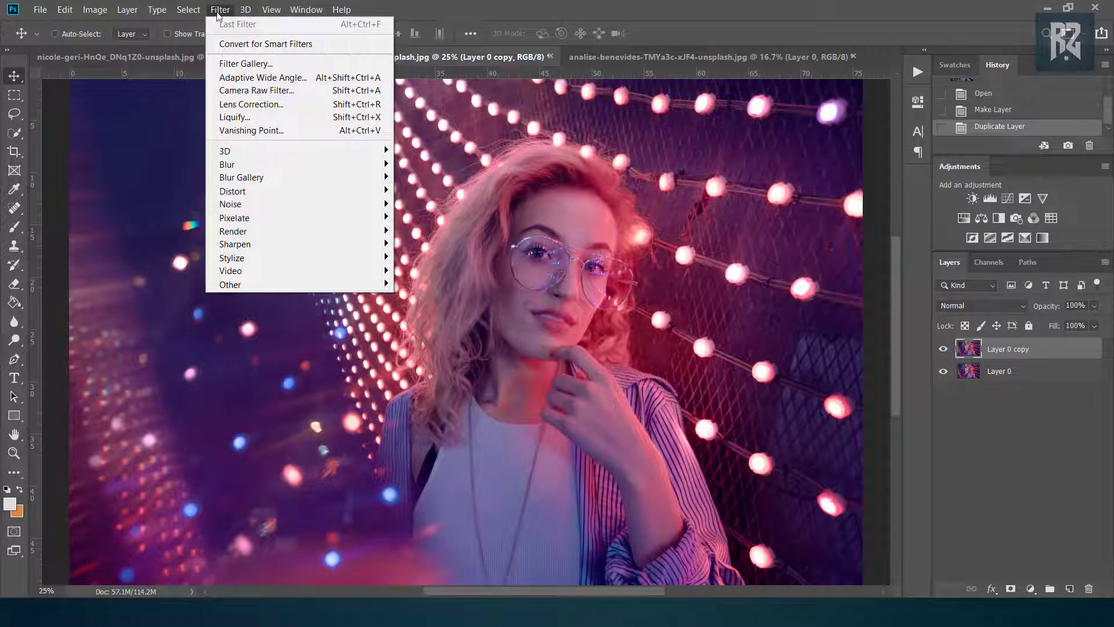
pyautogui.click(305, 94)
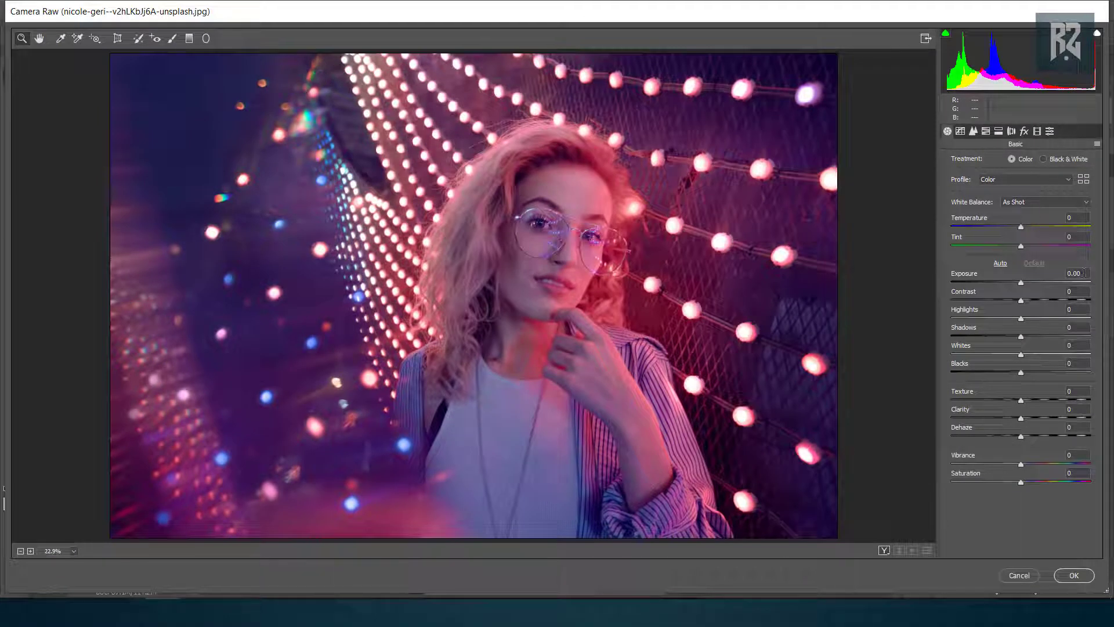
# Set Exposure -0.30, Contrast +71, Highlights -40, Shadows +24, Whites -71 and Blacks +21.
pyautogui.click(1082, 273)
pyautogui.write('-')
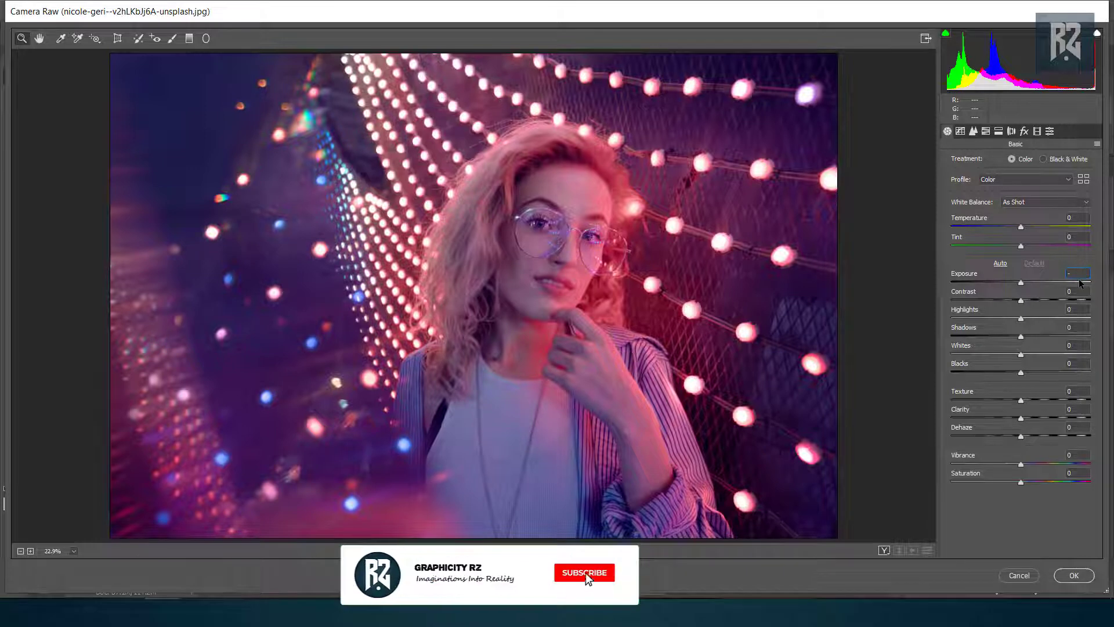
pyautogui.write('0')
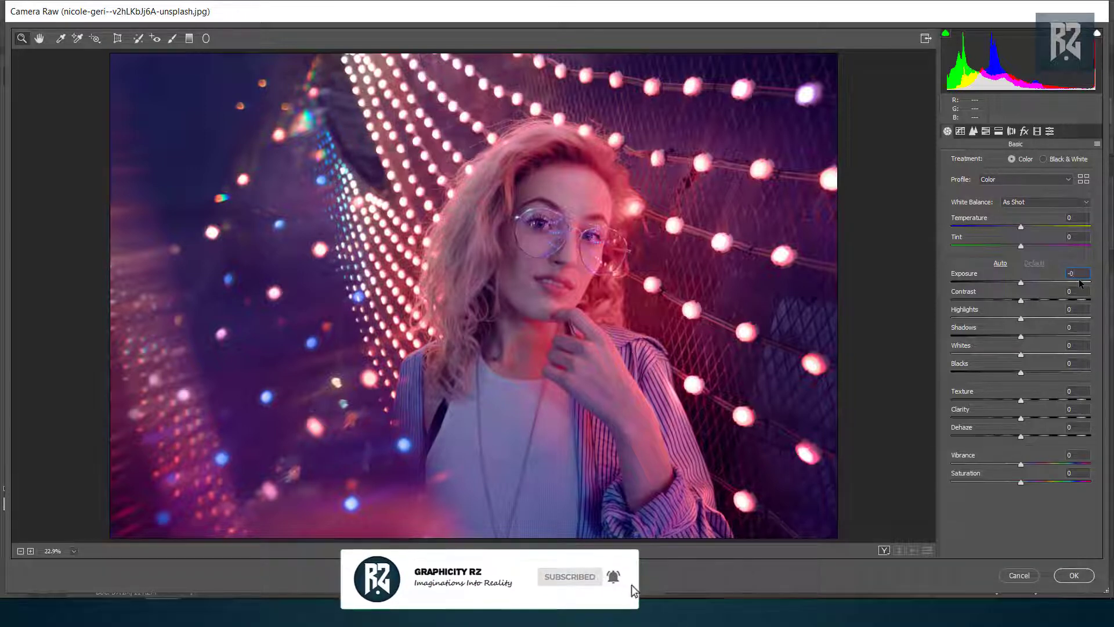
pyautogui.write('.3')
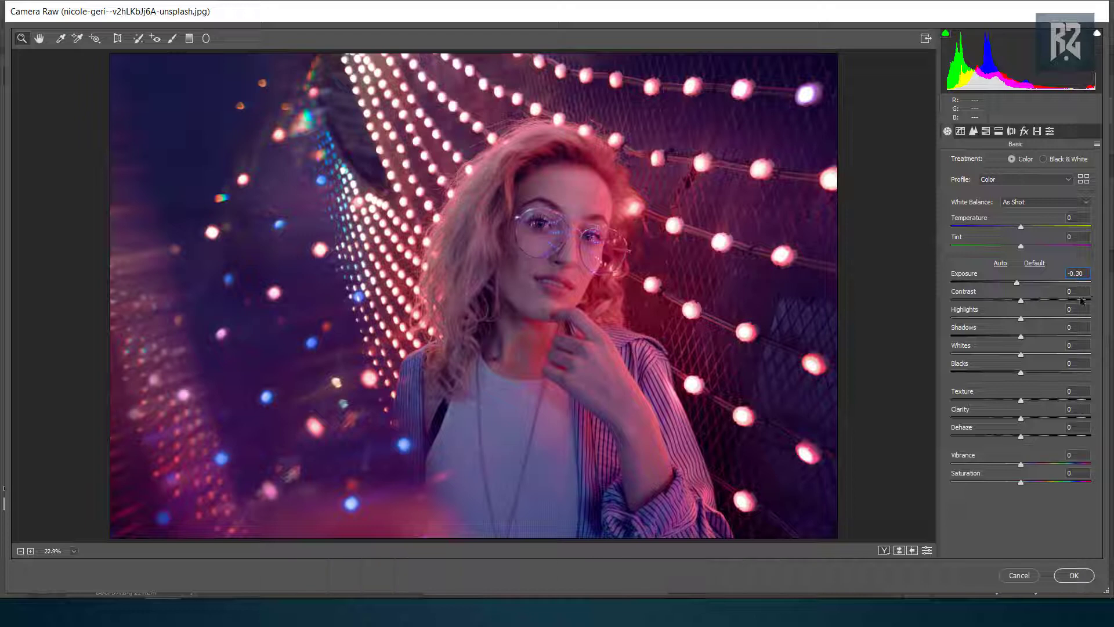
pyautogui.click(1076, 292)
pyautogui.write('71')
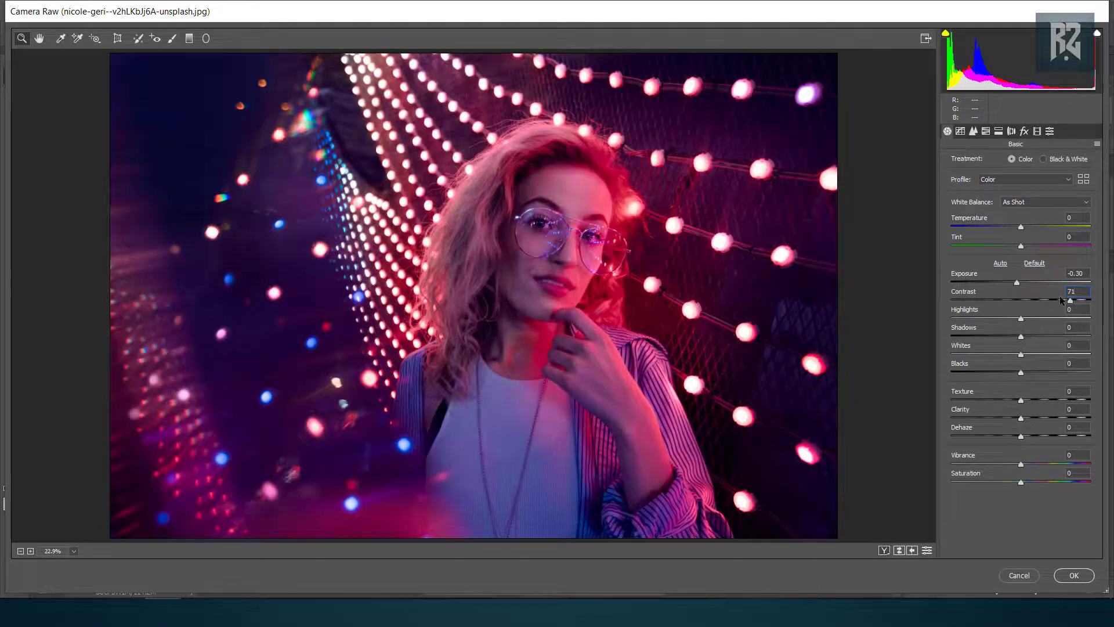
pyautogui.press('Tab')
pyautogui.write('40')
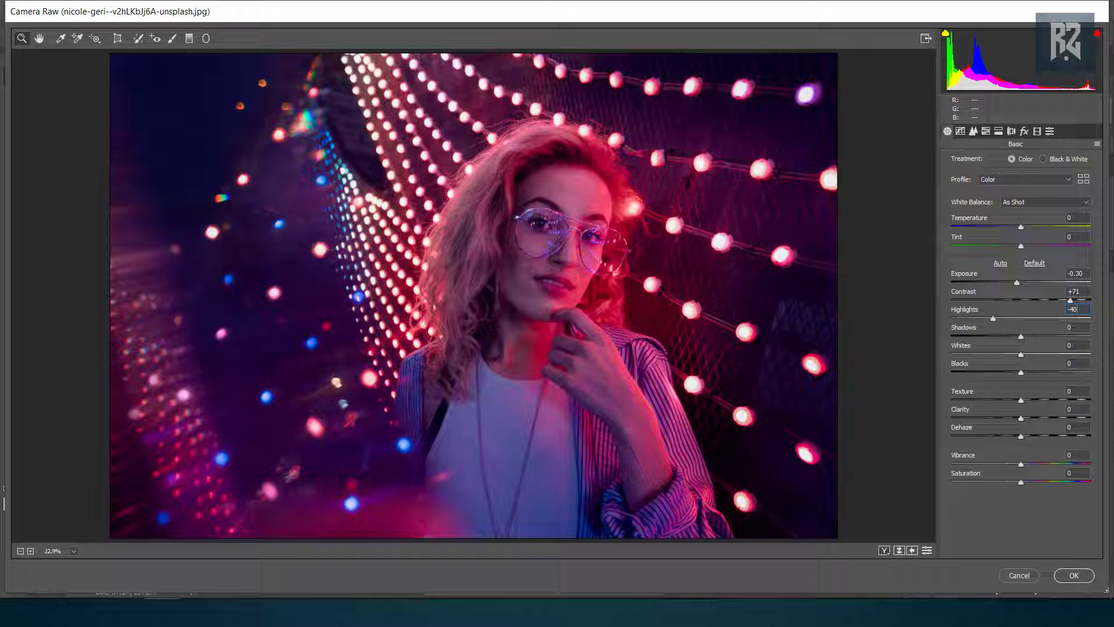
pyautogui.press('Tab')
pyautogui.write('4')
pyautogui.press('Tab')
pyautogui.write('71')
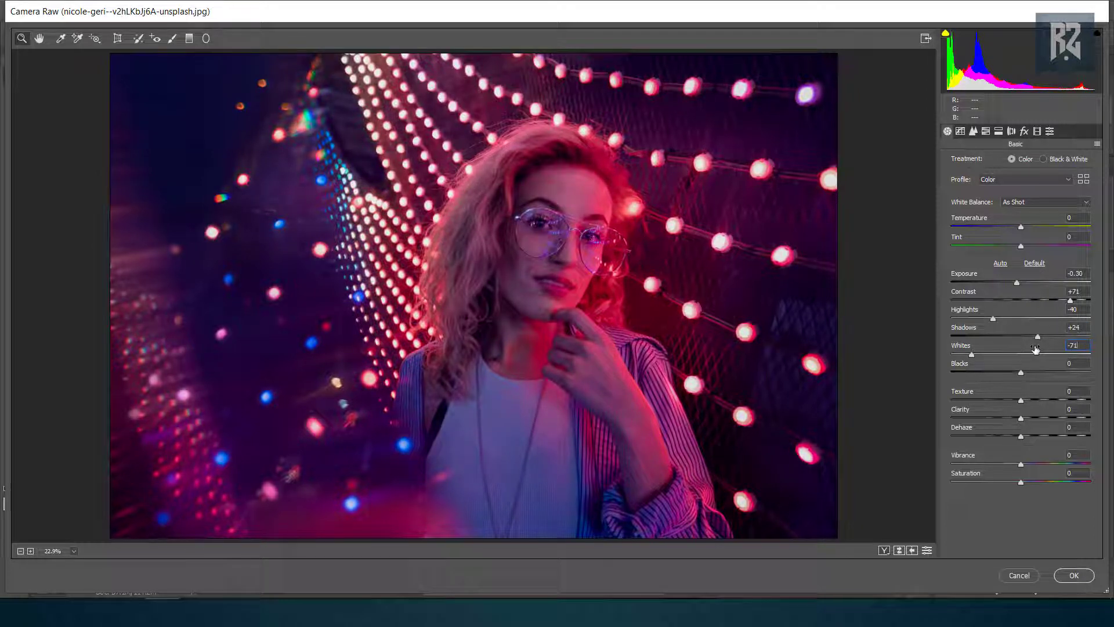
pyautogui.press('Tab')
pyautogui.write('21')
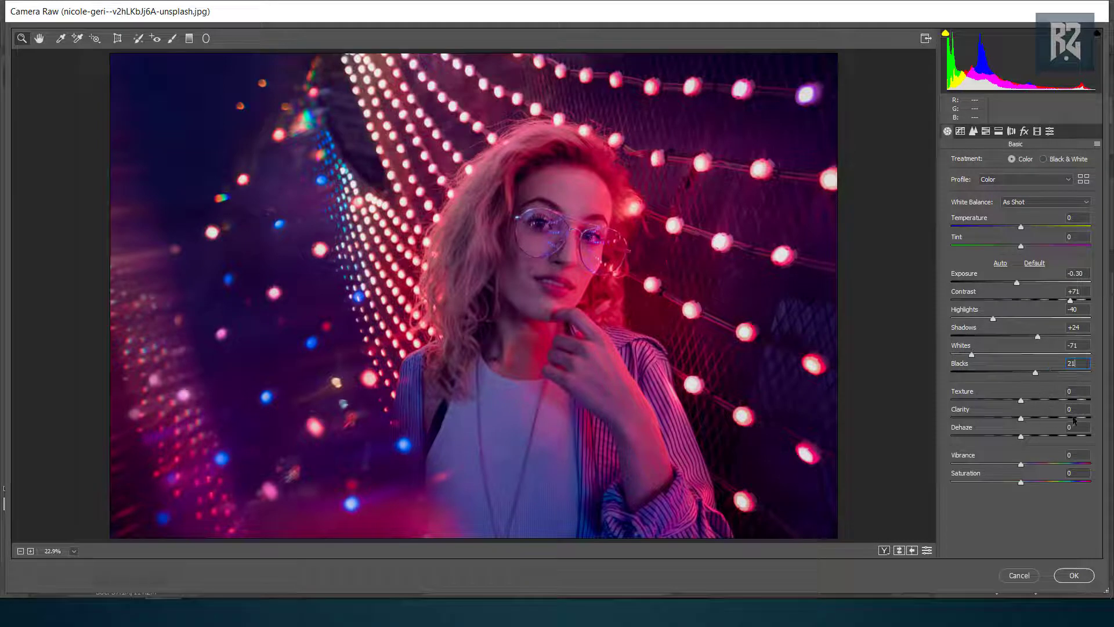
# Set Clarity +51, Dehaze +40, Vibrance +32 and Saturation 16.
pyautogui.click(1075, 411)
pyautogui.write('51')
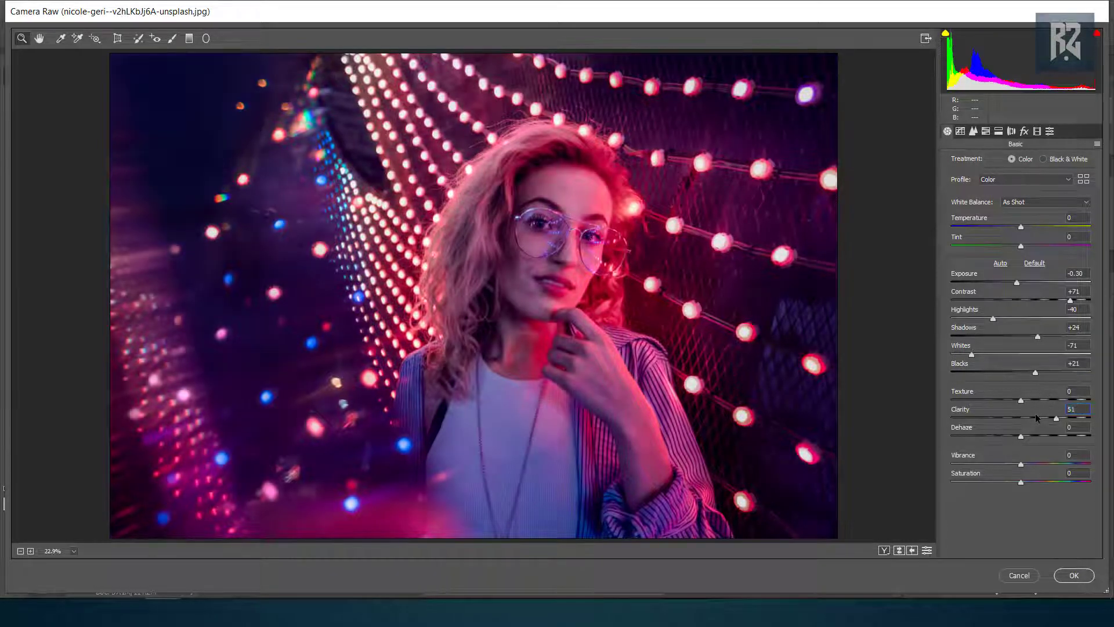
pyautogui.press('Tab')
pyautogui.write('40')
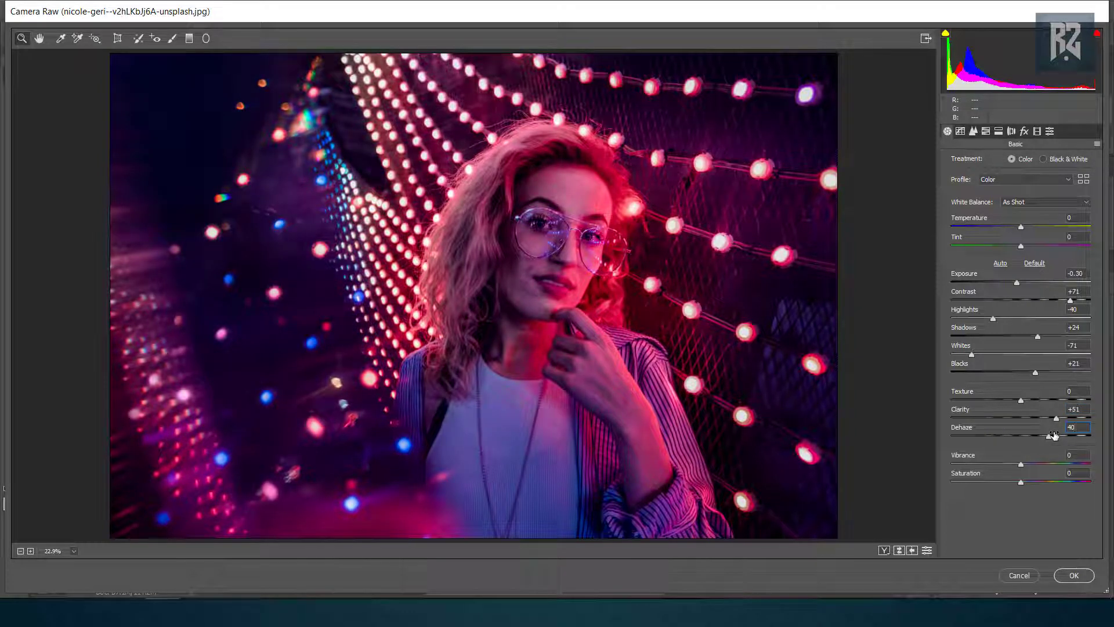
pyautogui.press('Tab')
pyautogui.write('32')
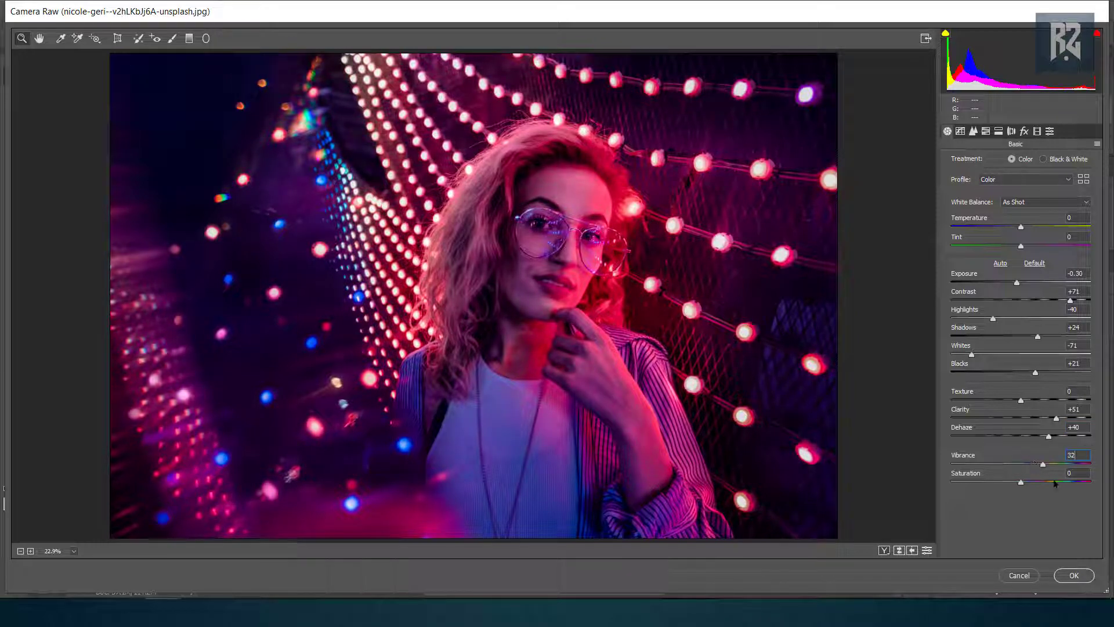
pyautogui.press('Tab')
pyautogui.write('6')
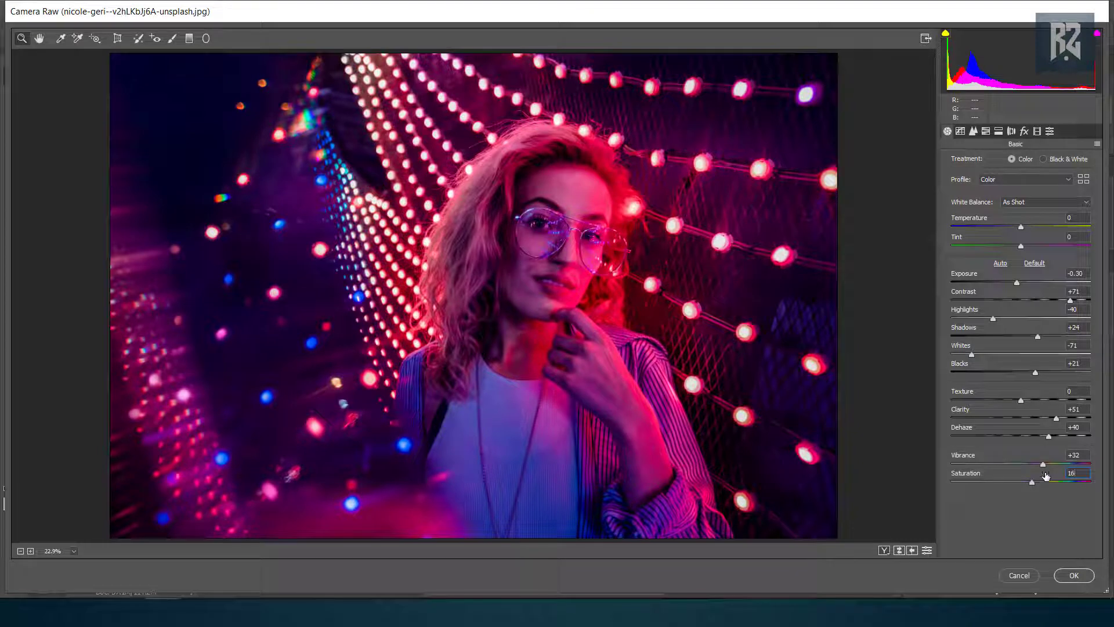
# Build a point tone curve lifting the black point to output 27 and slightly lowering the white point.
pyautogui.click(959, 131)
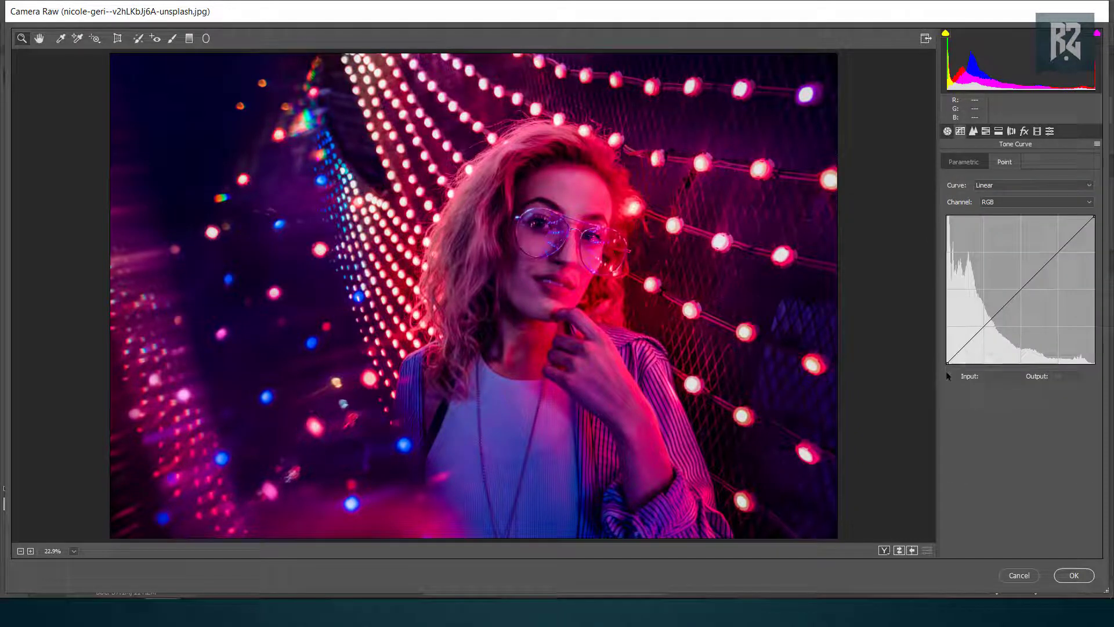
pyautogui.moveTo(948, 364); pyautogui.dragTo(940, 352)
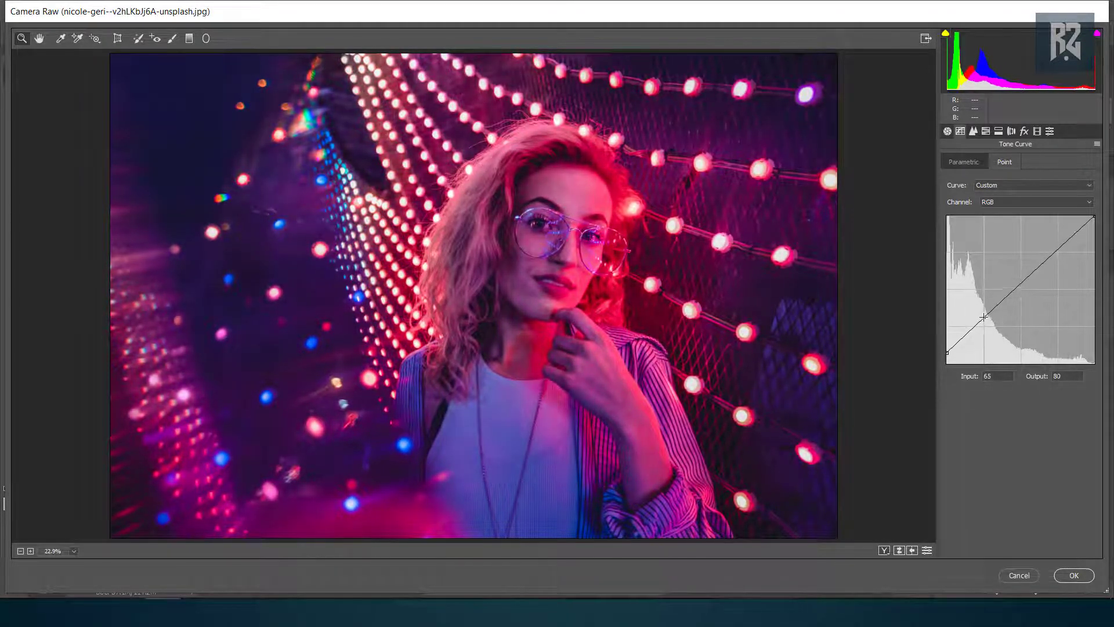
pyautogui.click(984, 320)
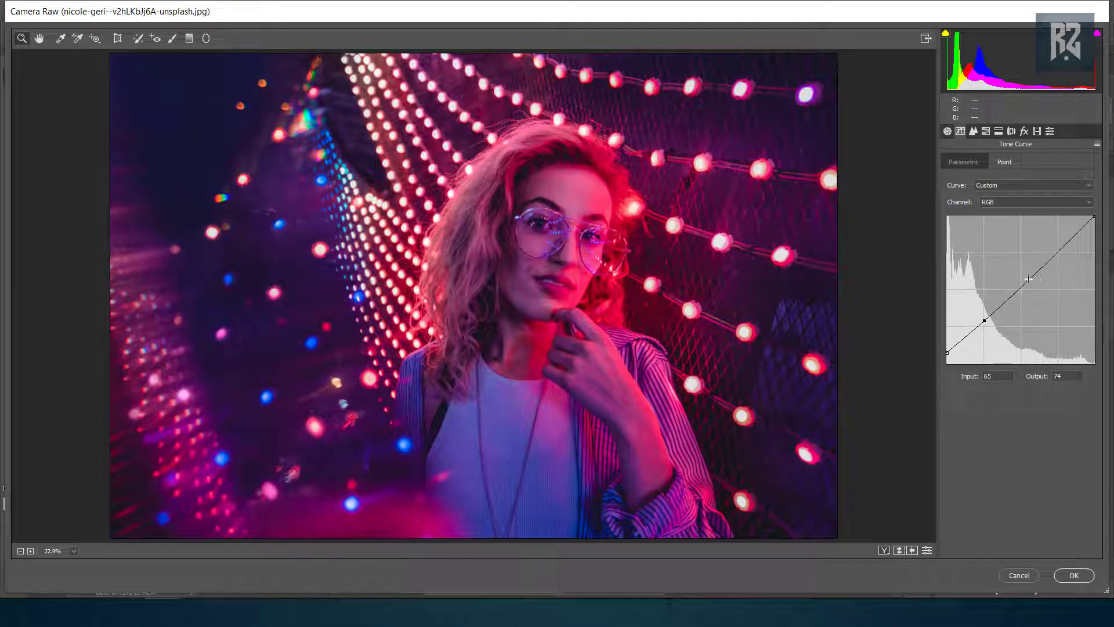
pyautogui.click(1027, 281)
pyautogui.click(1053, 259)
pyautogui.moveTo(1094, 216); pyautogui.dragTo(1096, 222)
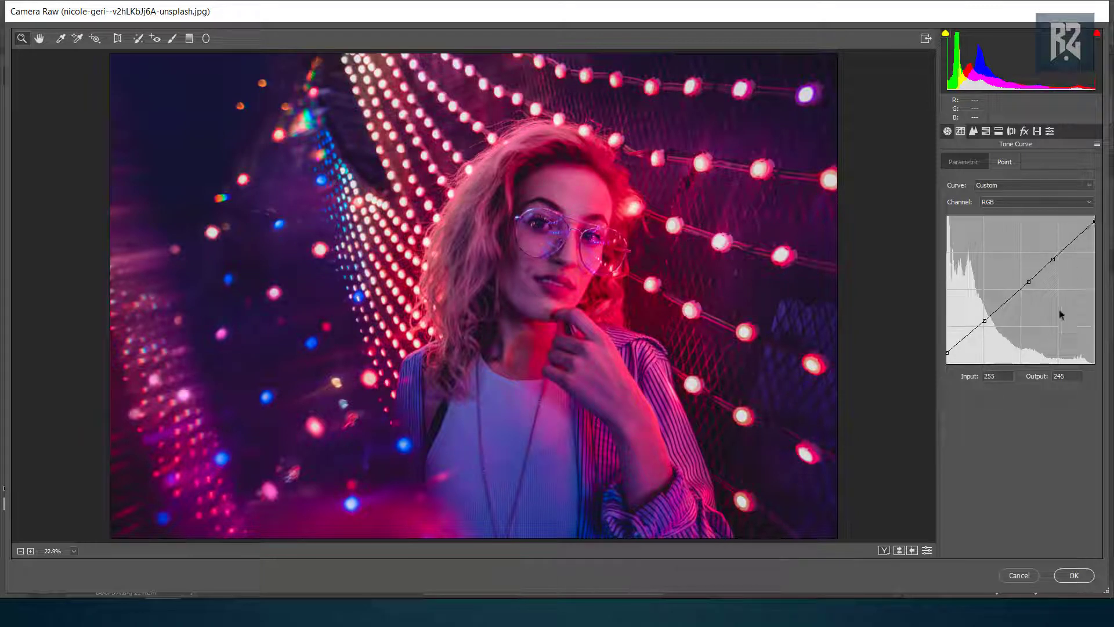
pyautogui.moveTo(1095, 223); pyautogui.dragTo(1096, 217)
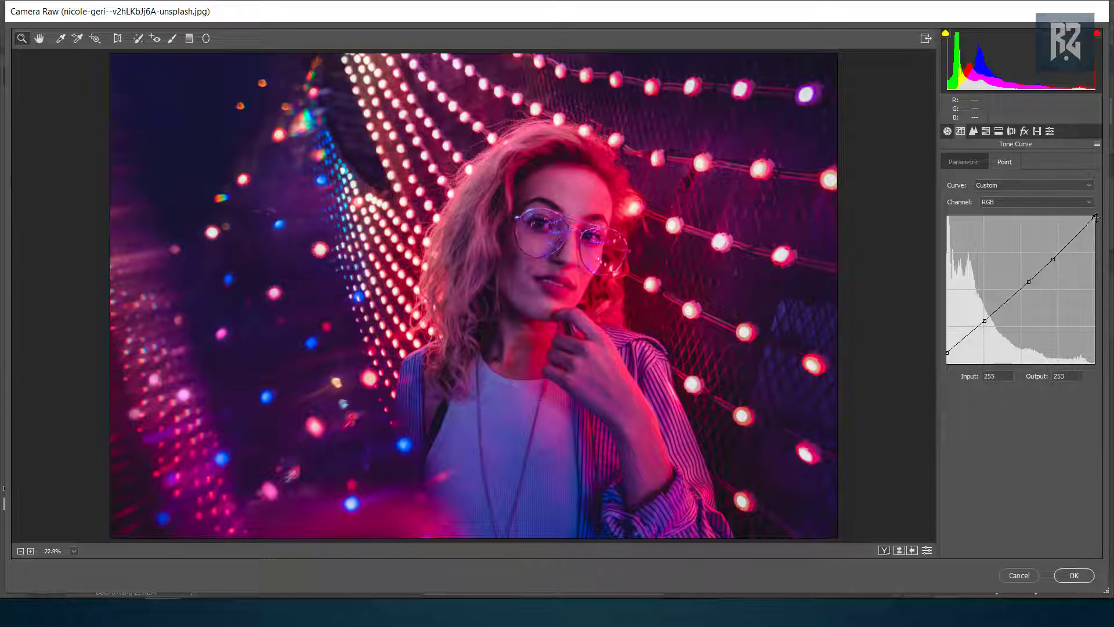
pyautogui.moveTo(947, 352); pyautogui.dragTo(944, 347)
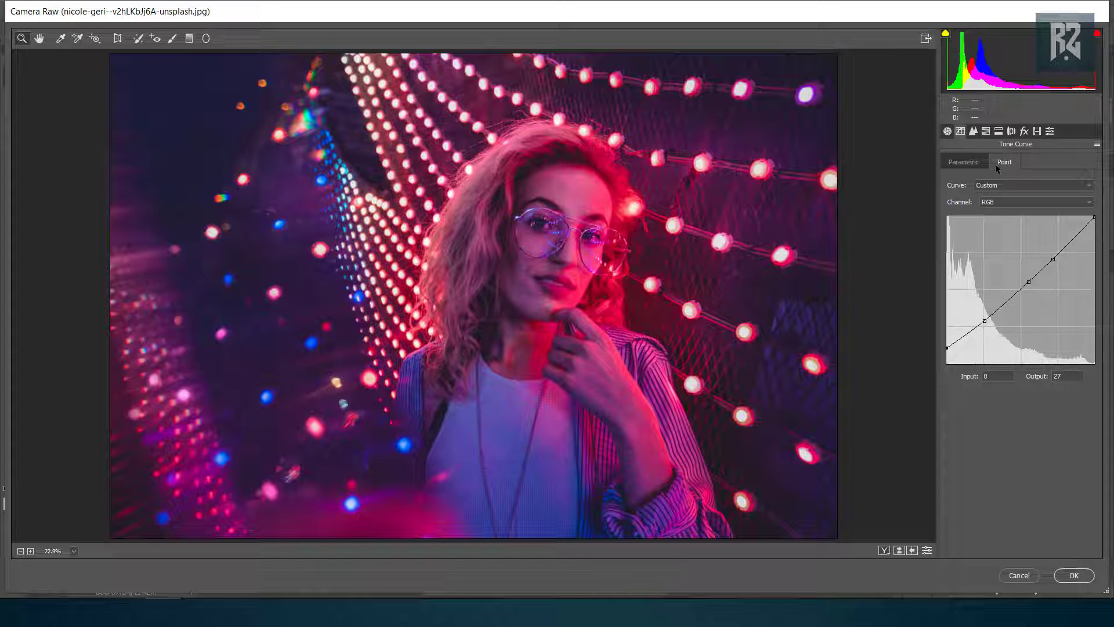
pyautogui.click(973, 131)
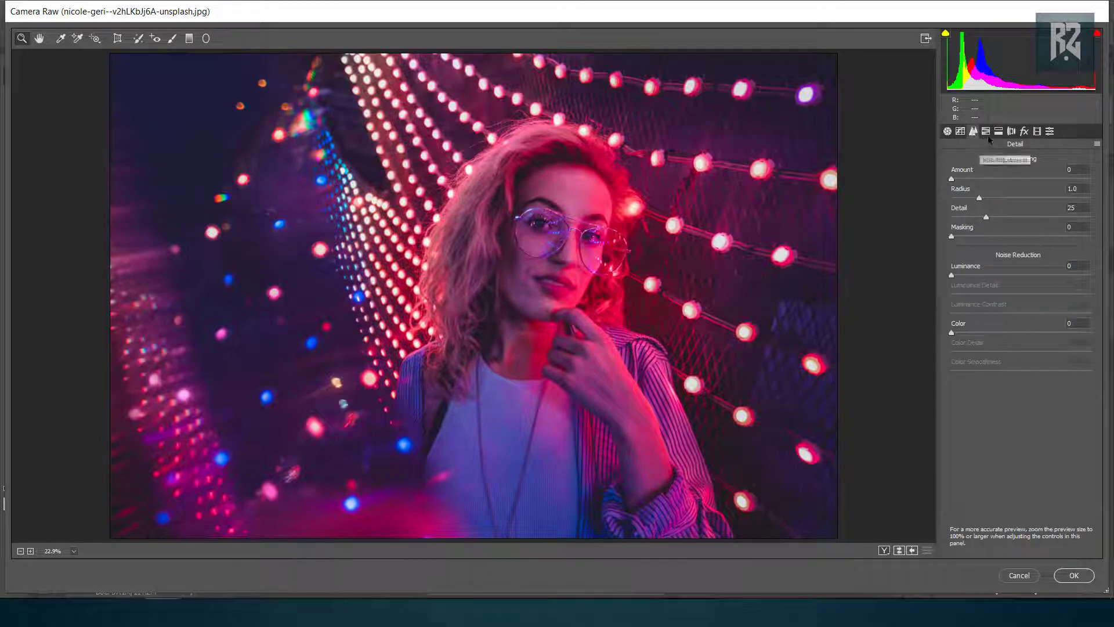
# Set Sharpening Amount 50, Luminance noise reduction 50 and Luminance Contrast 50.
pyautogui.click(1073, 171)
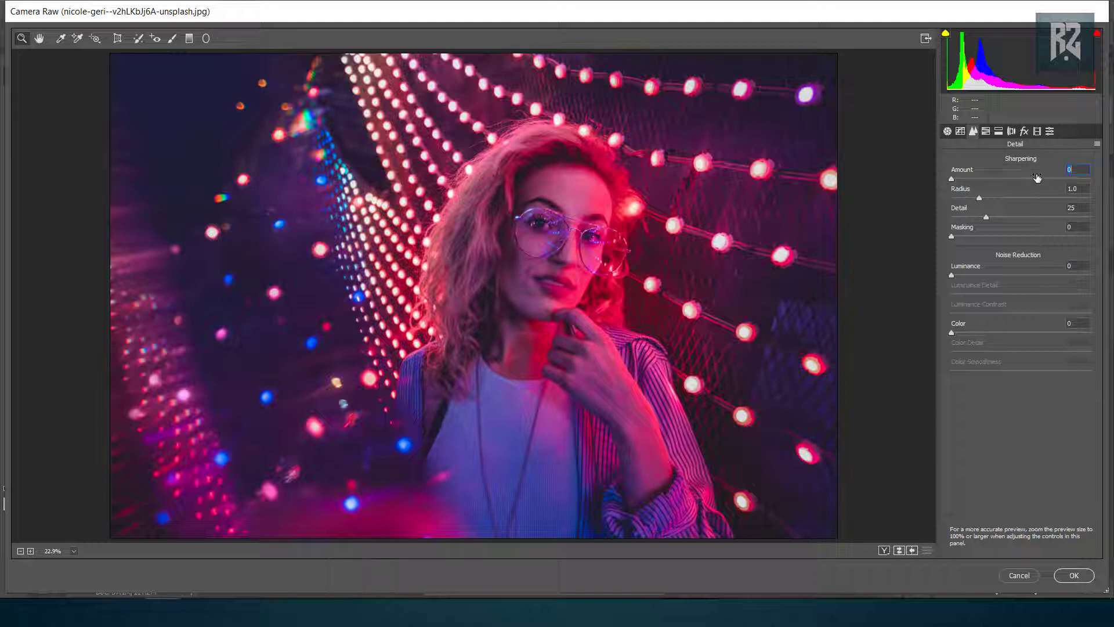
pyautogui.write('50')
pyautogui.click(1078, 266)
pyautogui.write('50')
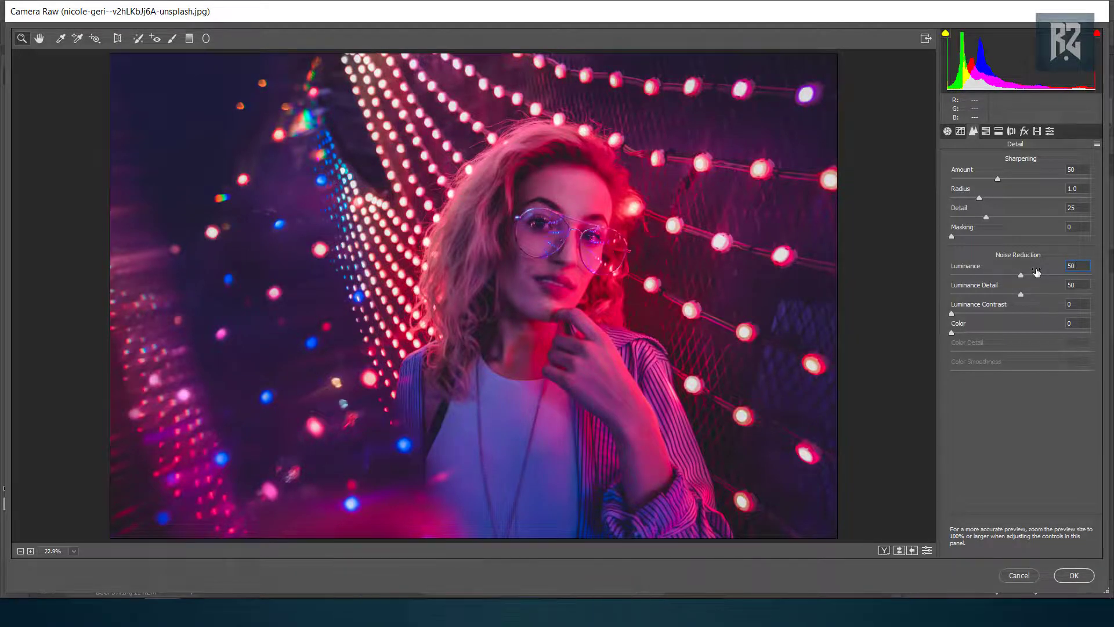
pyautogui.click(1083, 304)
pyautogui.write('50')
pyautogui.click(986, 131)
pyautogui.click(998, 132)
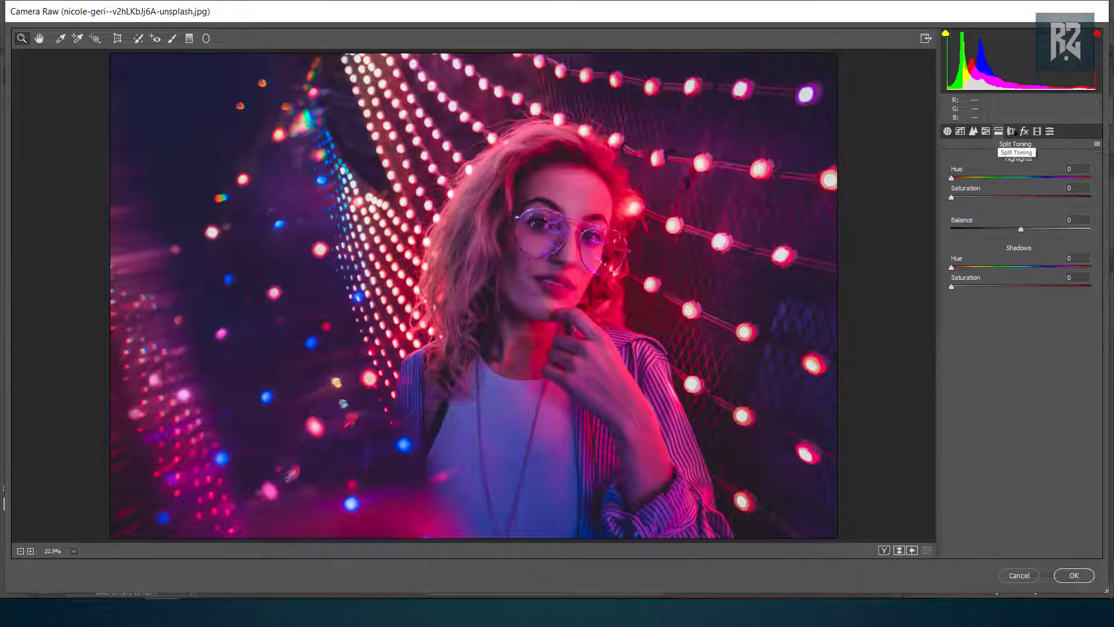
# In Calibration, set Red and Green Primary Hue to +100 and Blue Primary Hue to -100.
pyautogui.click(1035, 132)
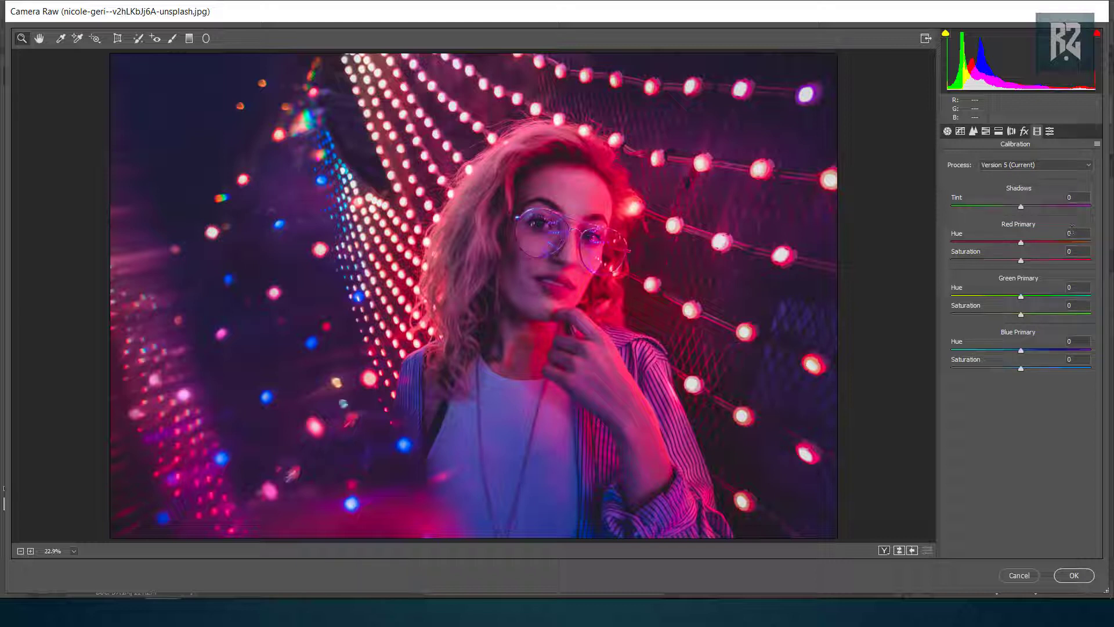
pyautogui.doubleClick(1083, 234)
pyautogui.write('100')
pyautogui.click(1077, 287)
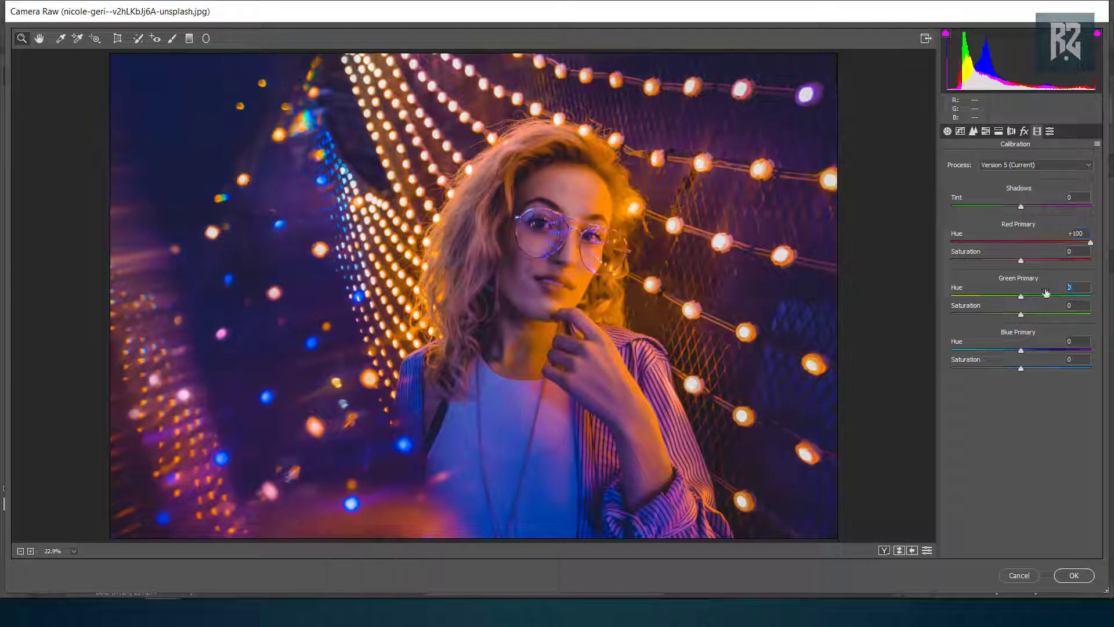
pyautogui.write('00')
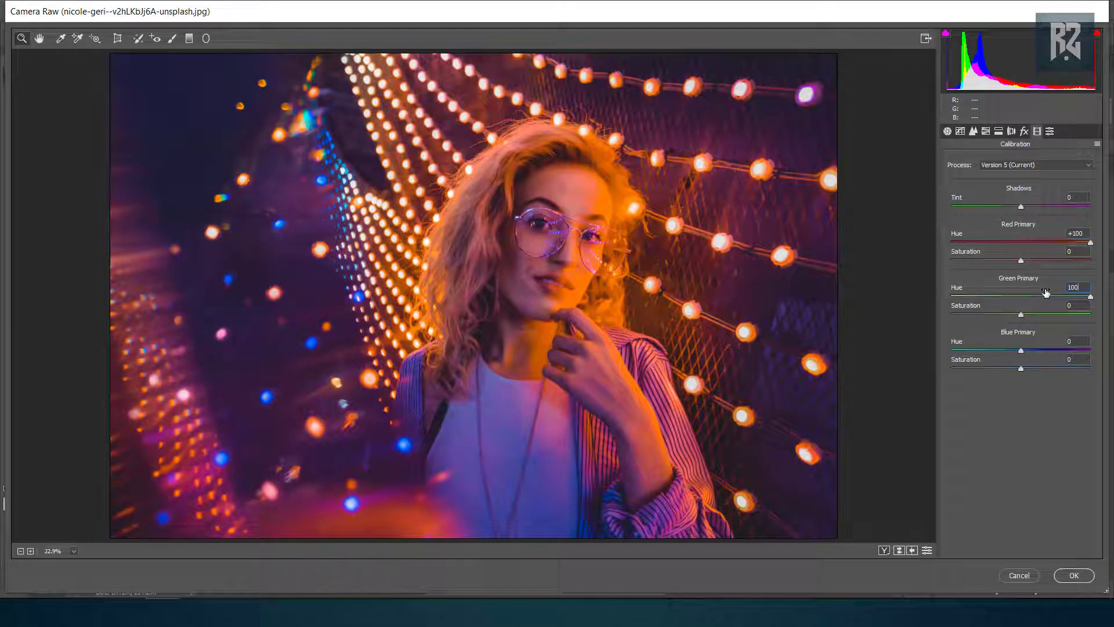
pyautogui.click(1068, 341)
pyautogui.write('00')
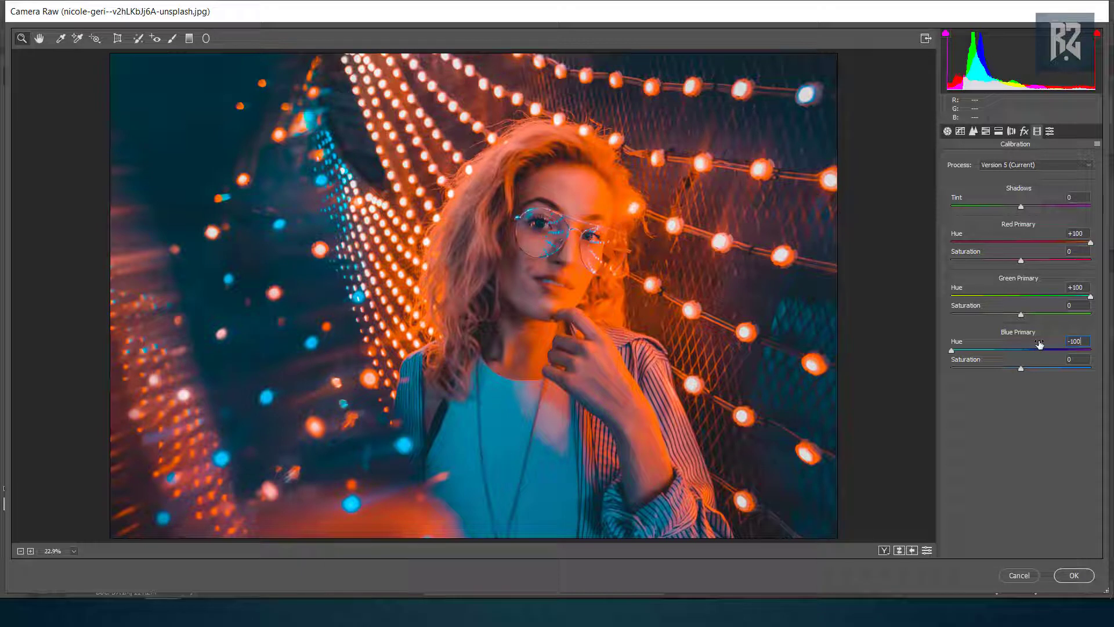
# Set Color noise reduction to 35 in the Detail panel.
pyautogui.click(972, 133)
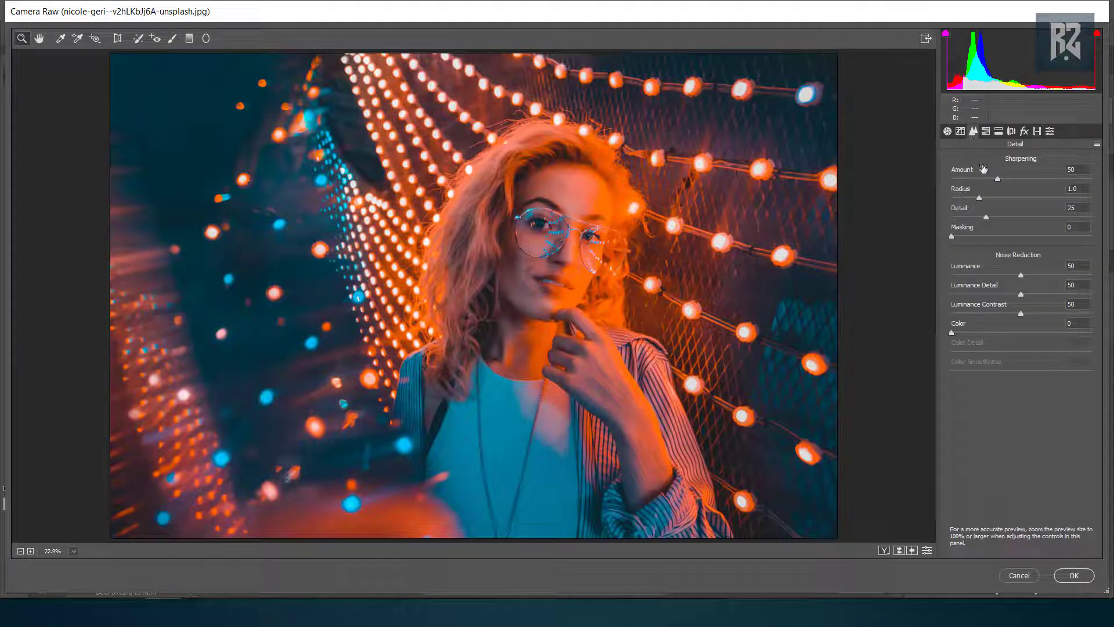
pyautogui.click(1075, 322)
pyautogui.write('35')
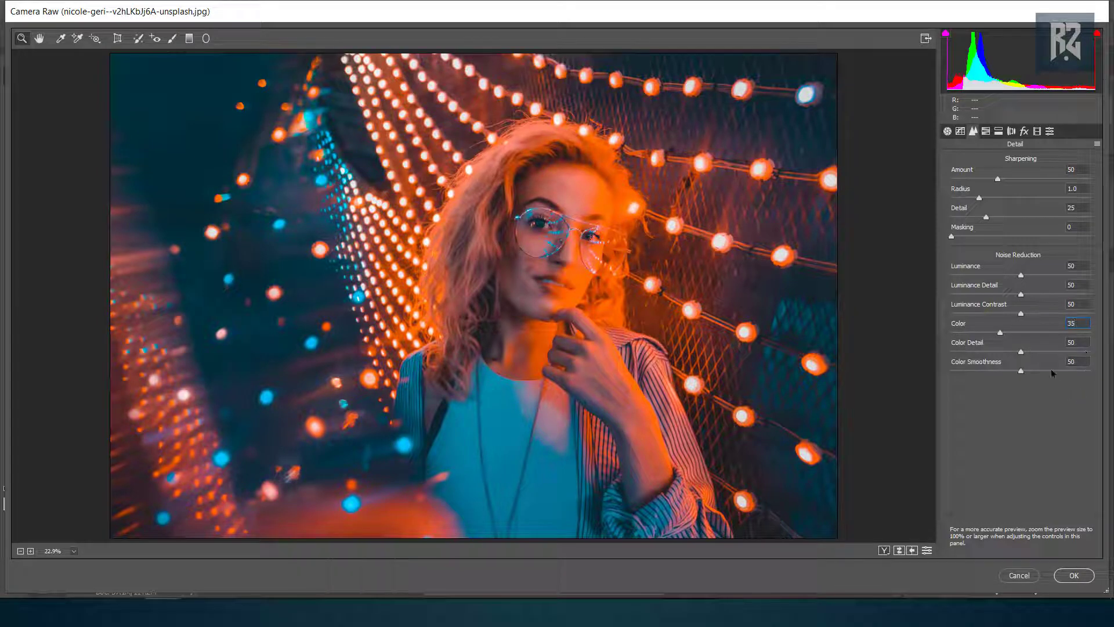
# Set HSL Hue for Oranges to -10 and Yellows to -100.
pyautogui.click(999, 131)
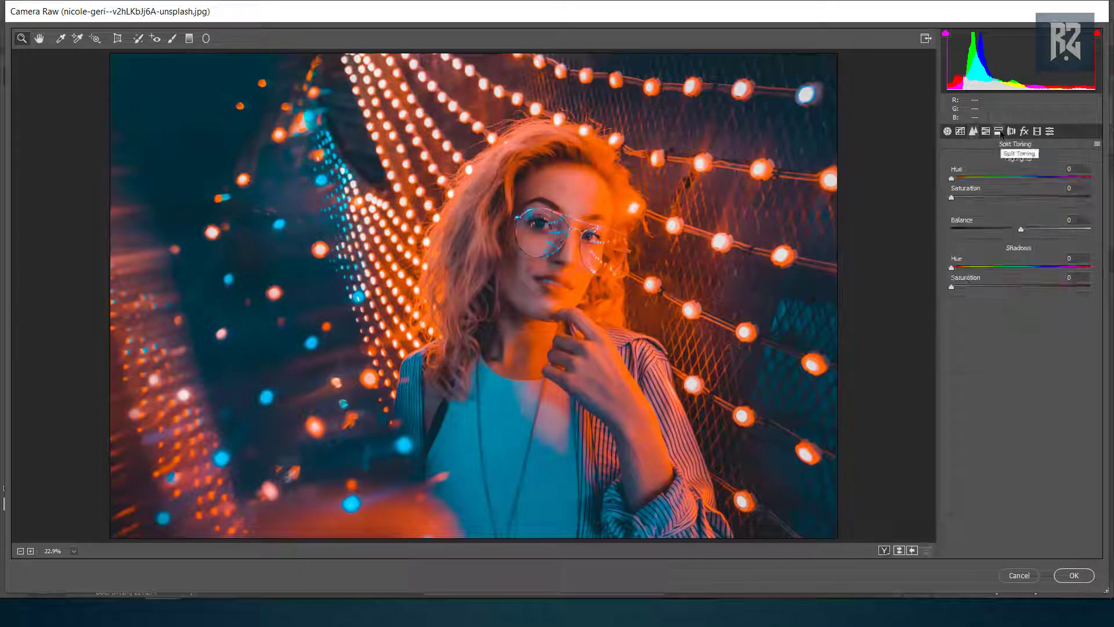
pyautogui.click(985, 131)
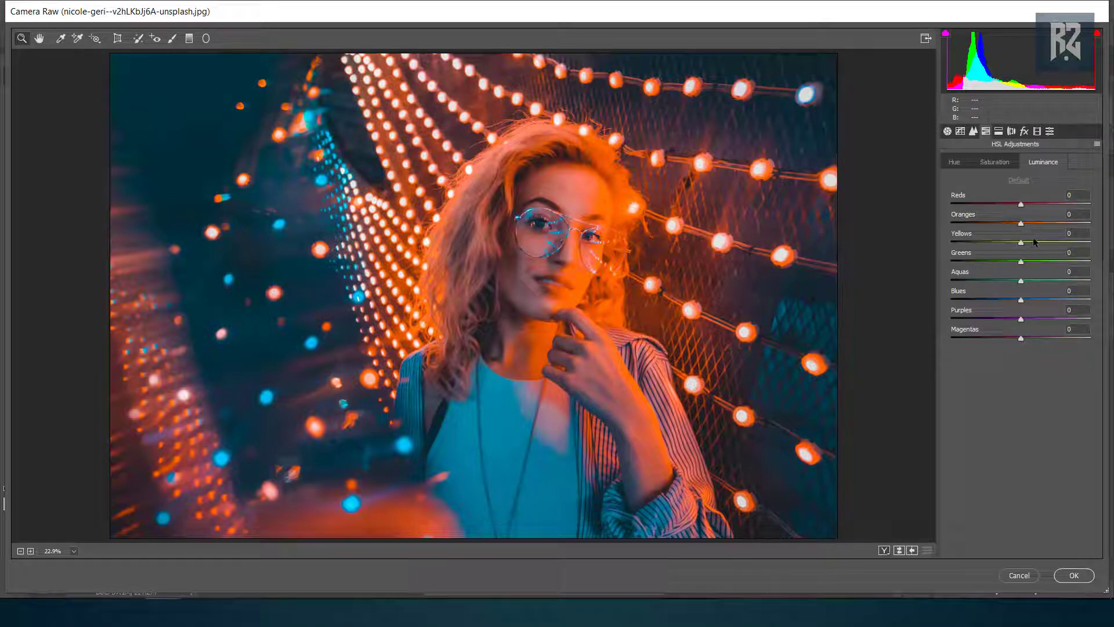
pyautogui.click(1072, 214)
pyautogui.click(955, 161)
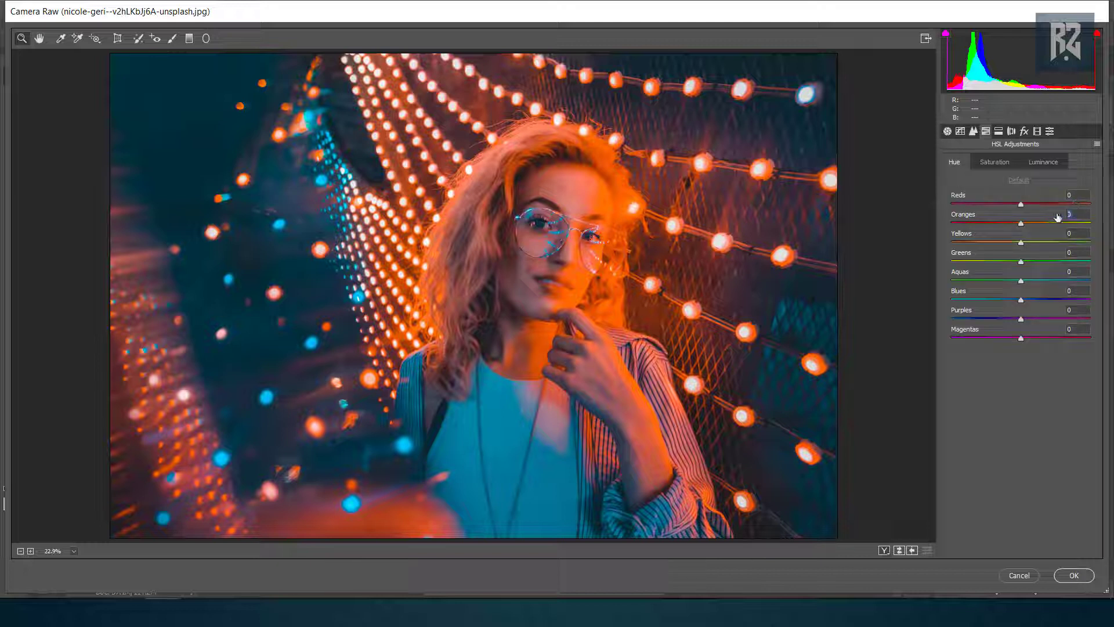
pyautogui.write('-10')
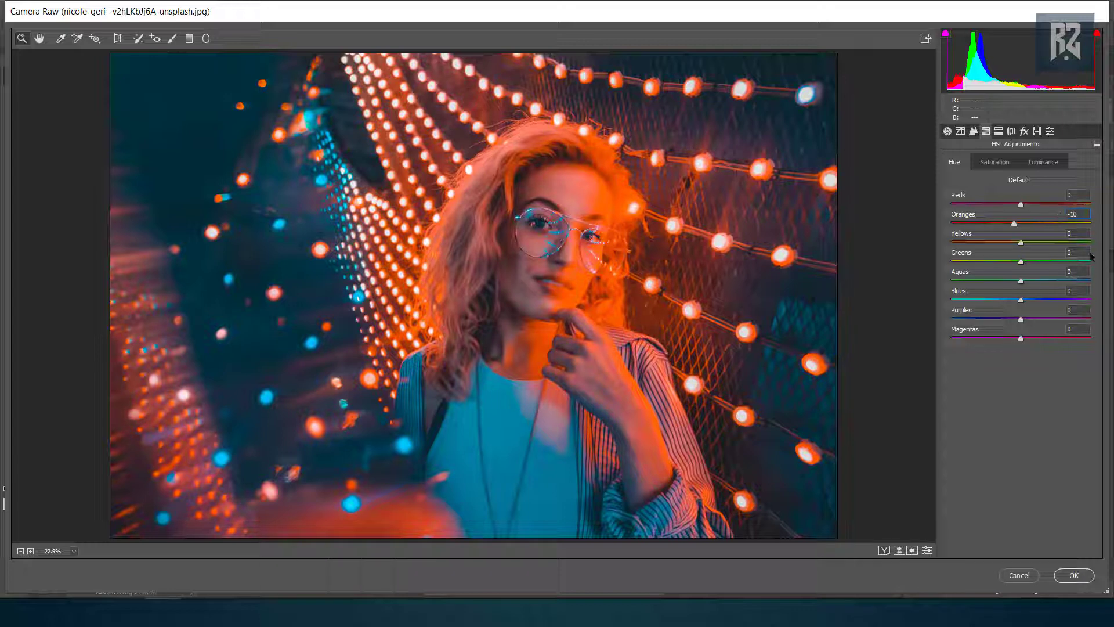
pyautogui.click(1080, 233)
pyautogui.write('100')
pyautogui.click(995, 162)
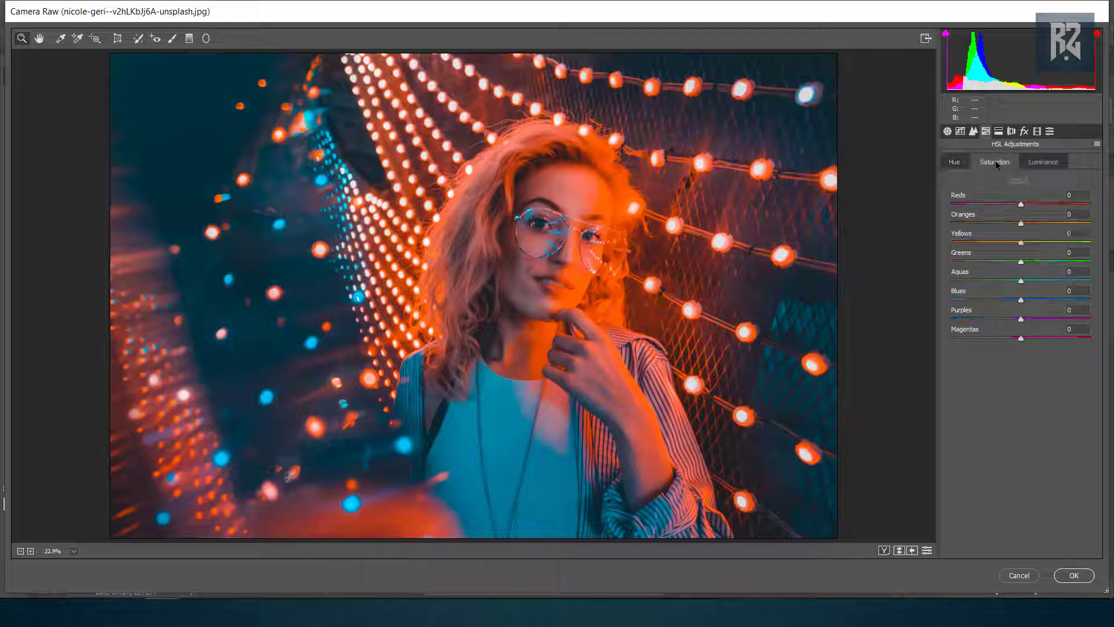
# Set HSL Saturation to Reds -20, Yellows +30 and Greens -100.
pyautogui.click(1070, 195)
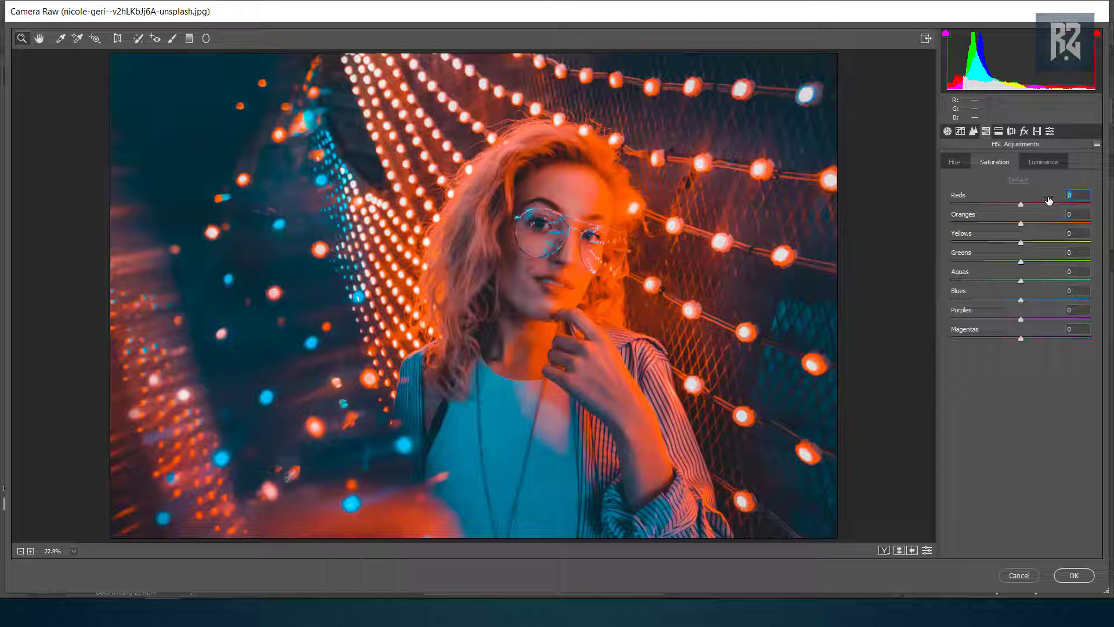
pyautogui.write('-20')
pyautogui.write('-')
pyautogui.write('0')
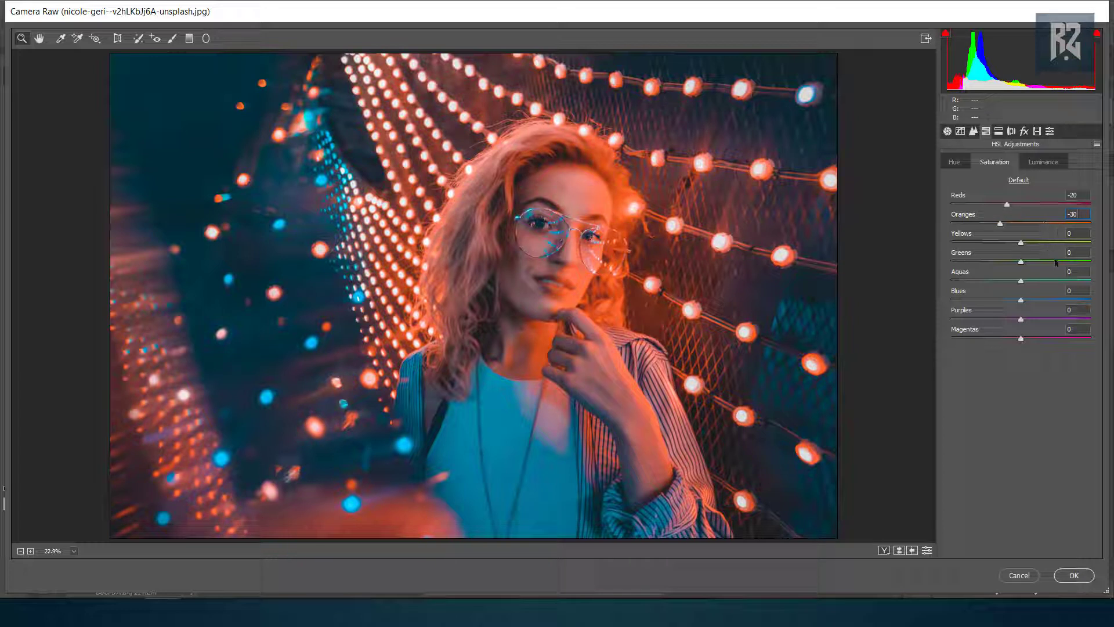
pyautogui.click(1080, 234)
pyautogui.write('30')
pyautogui.click(1074, 252)
pyautogui.write('00')
# Desaturate Aquas, Blues, Purples and Magentas to -100 and lower Oranges saturation to -30.
pyautogui.click(1076, 271)
pyautogui.write('00')
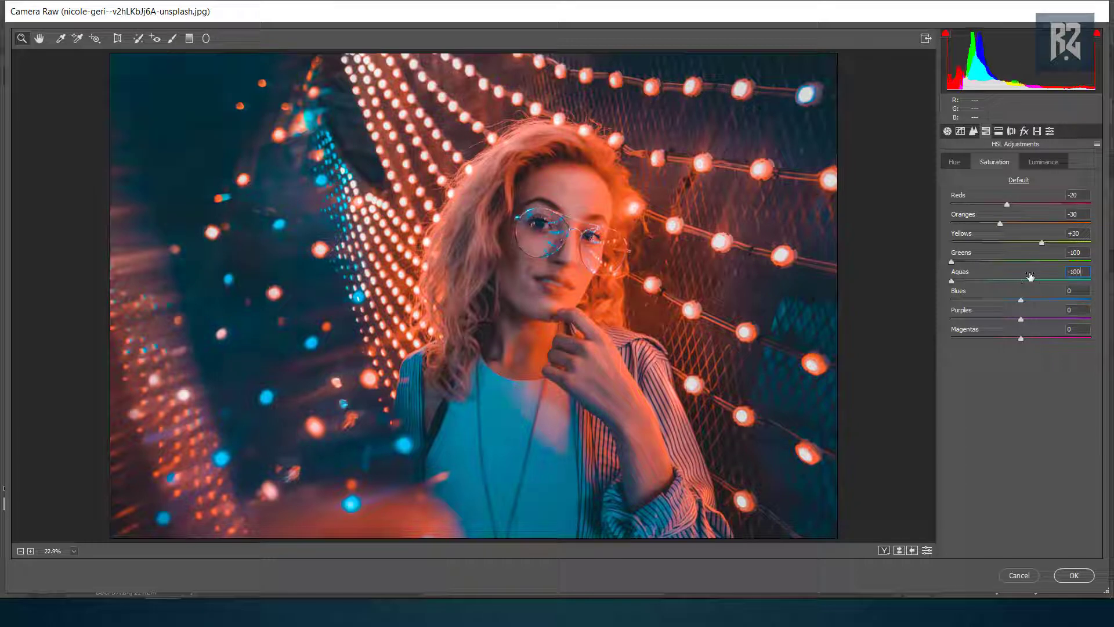
pyautogui.click(1070, 291)
pyautogui.write('00')
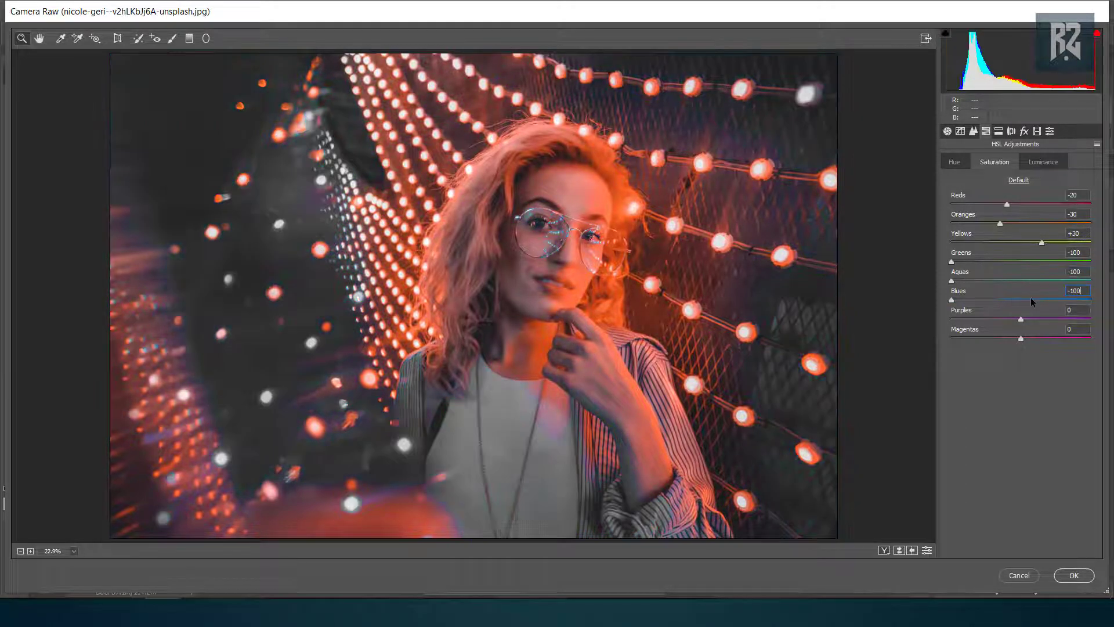
pyautogui.press('Tab')
pyautogui.write('00')
pyautogui.press('Tab')
pyautogui.write('-100')
pyautogui.moveTo(1000, 224)
pyautogui.mouseDown()
pyautogui.moveTo(990, 206)
pyautogui.moveTo(999, 212)
pyautogui.mouseUp()
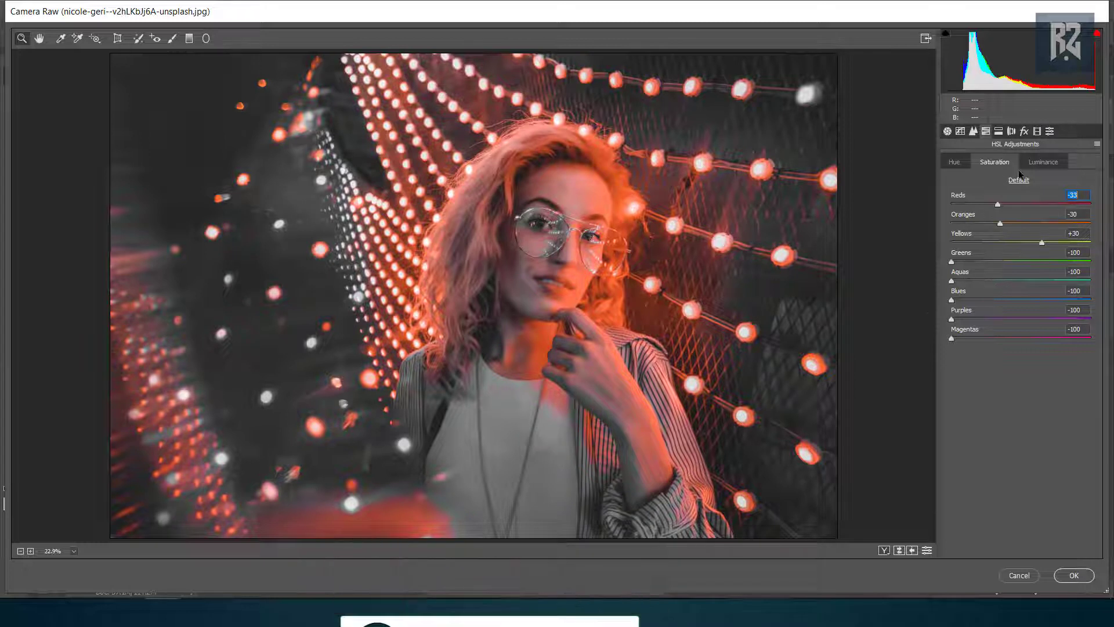
# Set HSL Luminance for Reds to -10.
pyautogui.click(1038, 162)
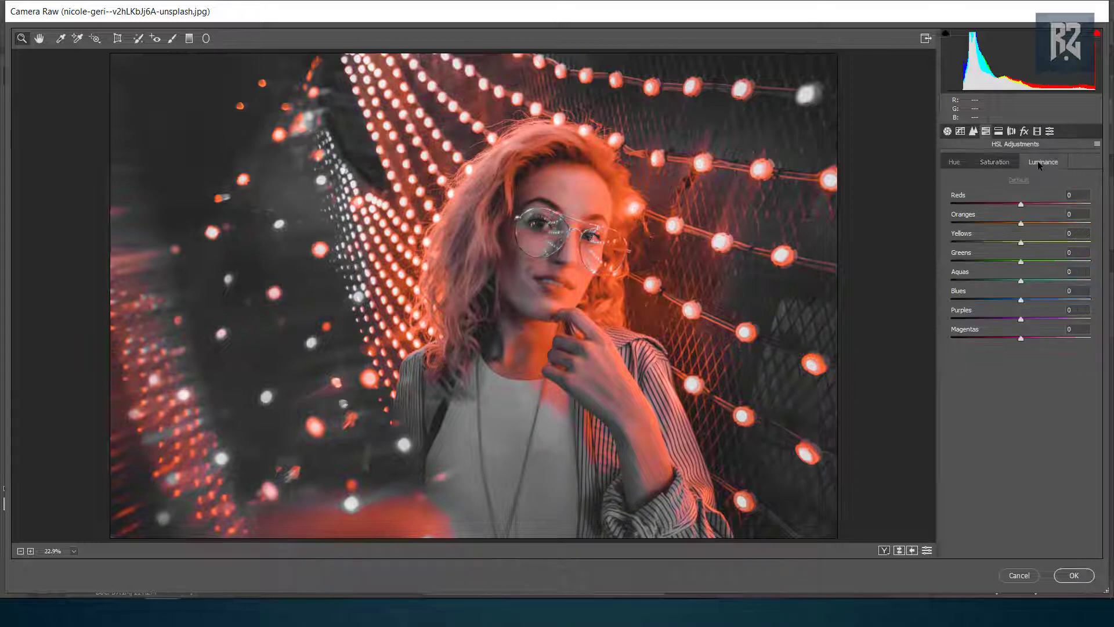
pyautogui.click(1080, 196)
pyautogui.write('10')
pyautogui.click(1082, 213)
# Set Oranges luminance to +10 and split-tone the highlights to Hue 220, Saturation 10.
pyautogui.write('0')
pyautogui.press('Tab')
pyautogui.click(998, 131)
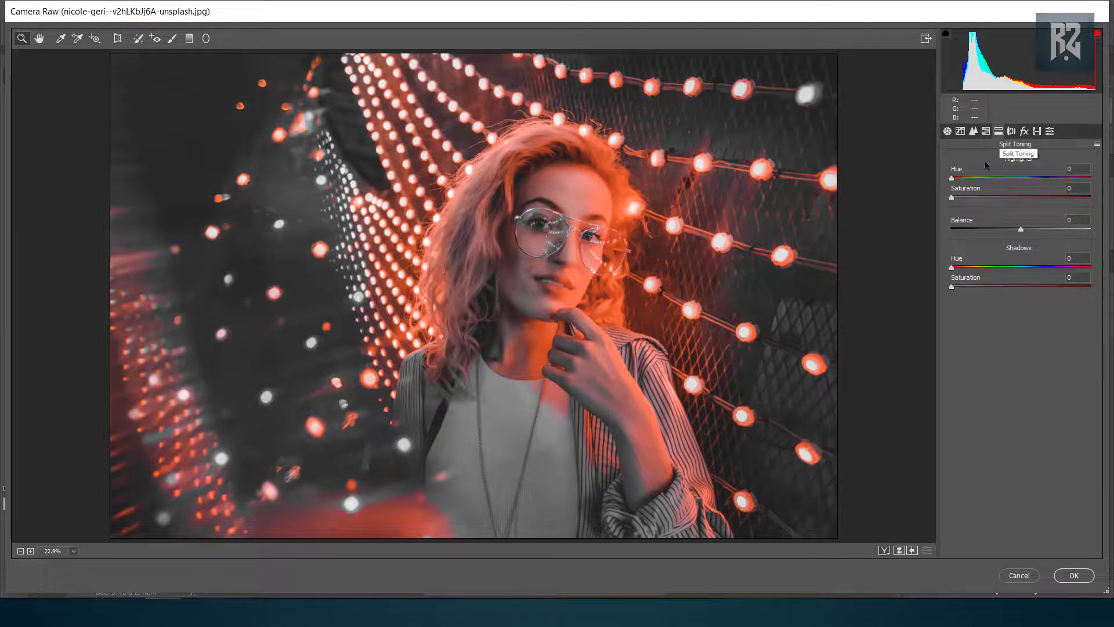
pyautogui.click(1078, 168)
pyautogui.write('220')
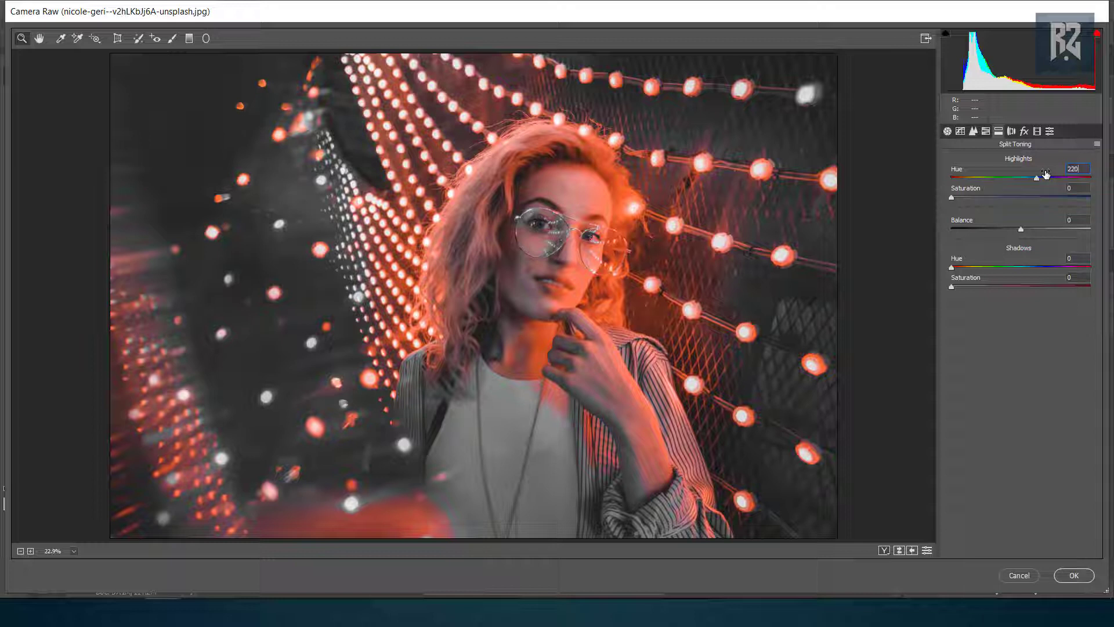
pyautogui.press('Tab')
pyautogui.write('10')
# Apply a Post Crop Vignetting Amount of -18 and return to the Basic panel.
pyautogui.click(1024, 131)
pyautogui.click(1078, 272)
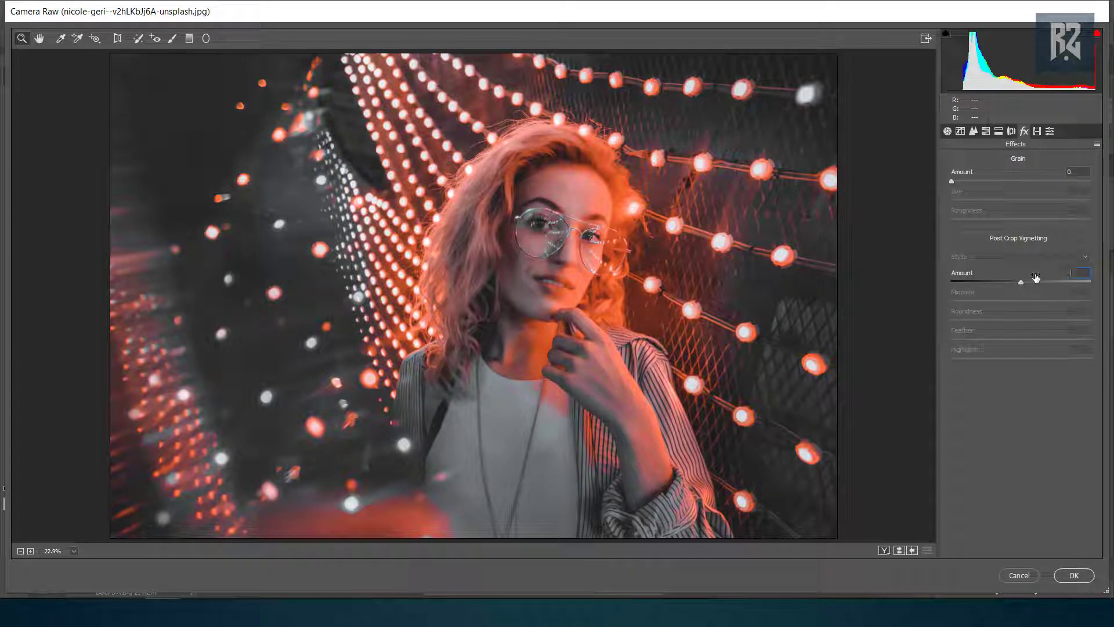
pyautogui.write('-18')
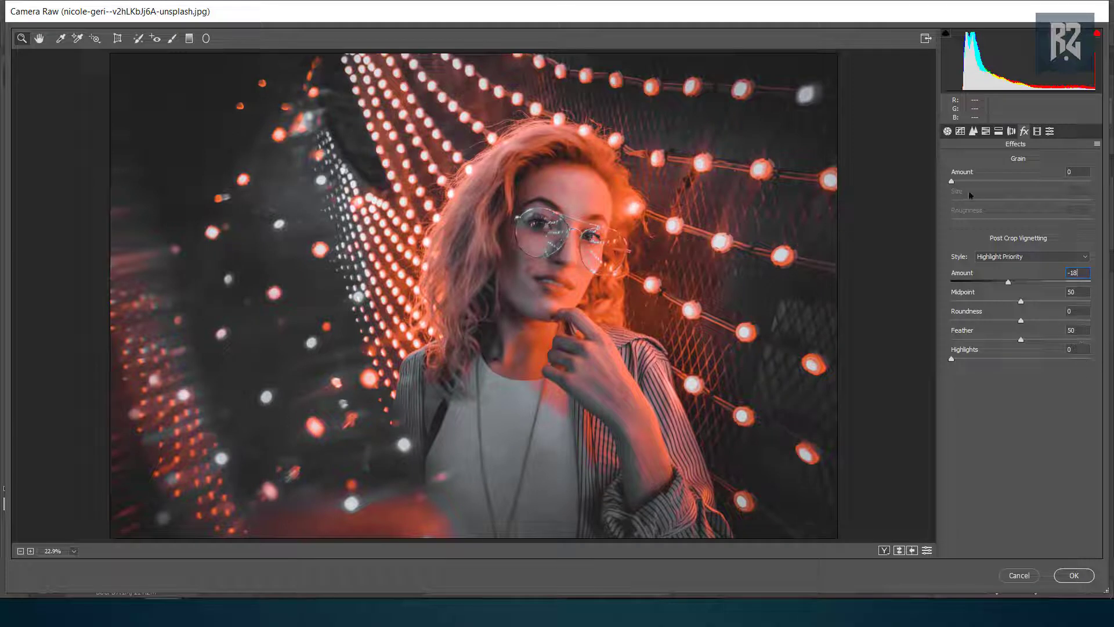
pyautogui.click(947, 131)
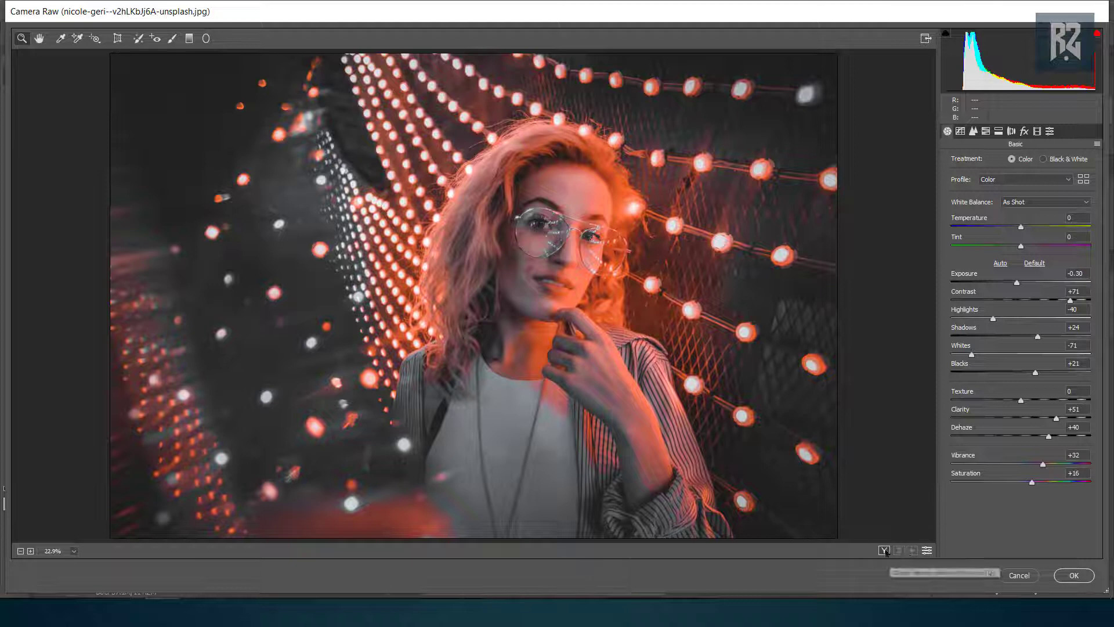
pyautogui.click(884, 550)
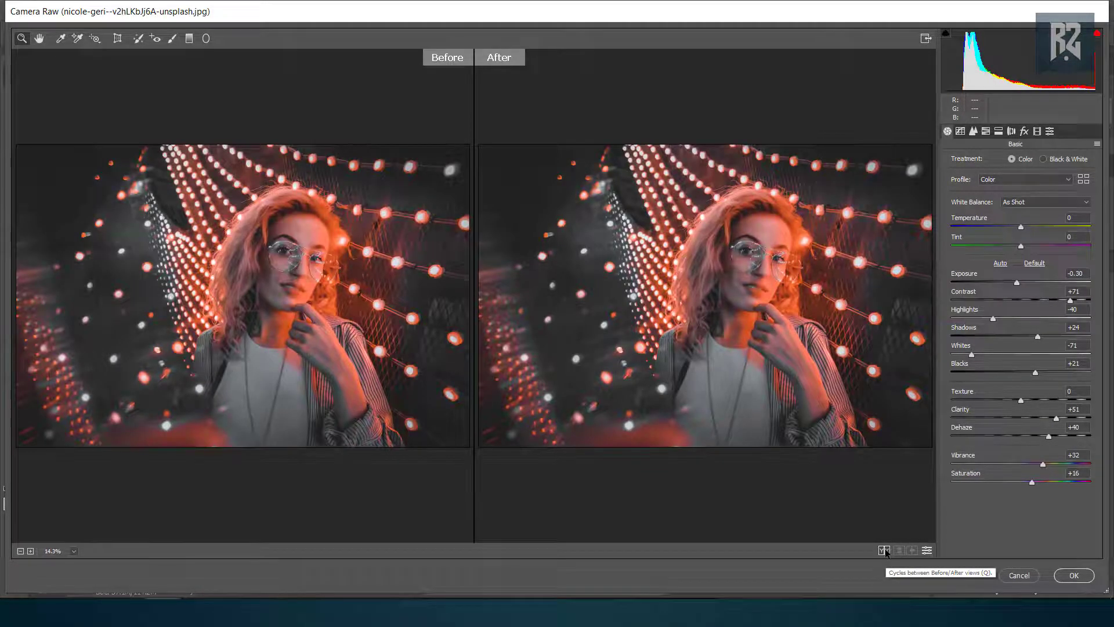
pyautogui.click(884, 550)
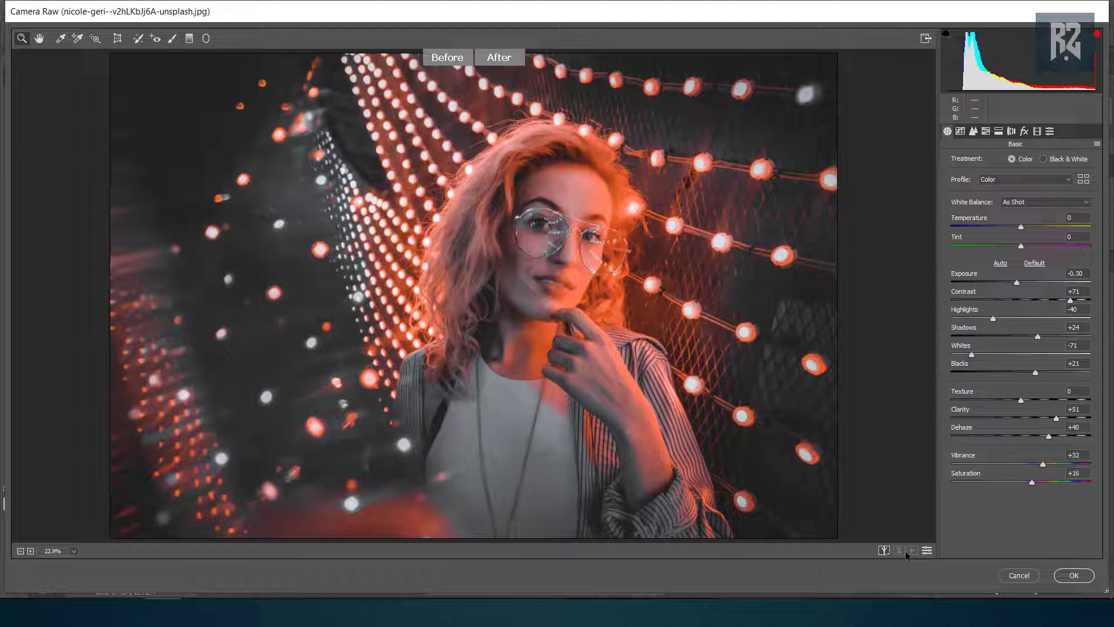
pyautogui.press('q')
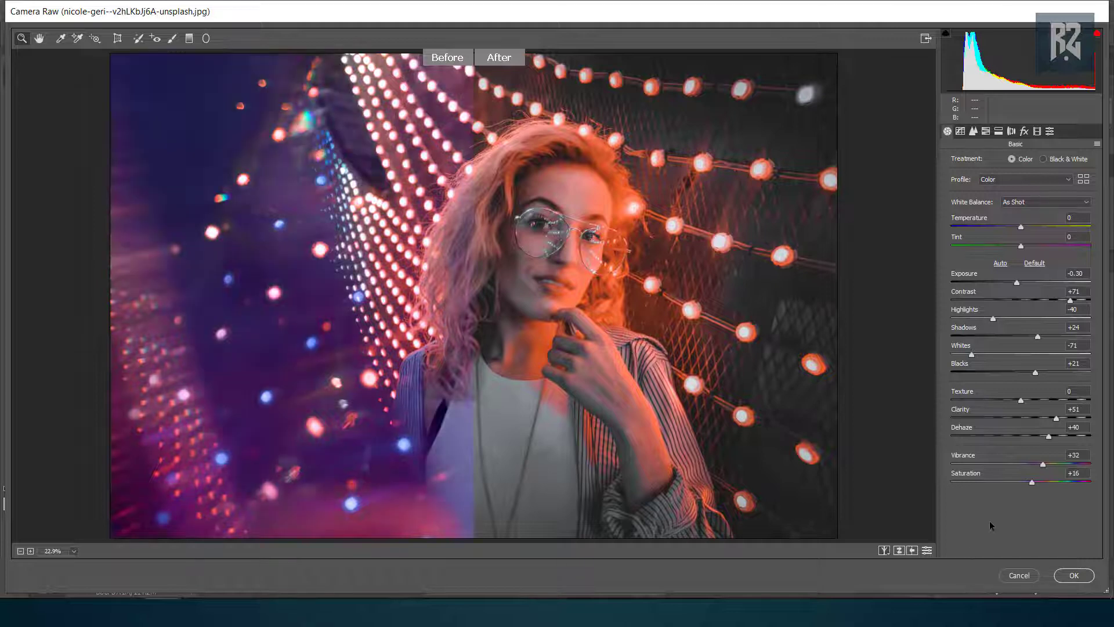
pyautogui.click(884, 550)
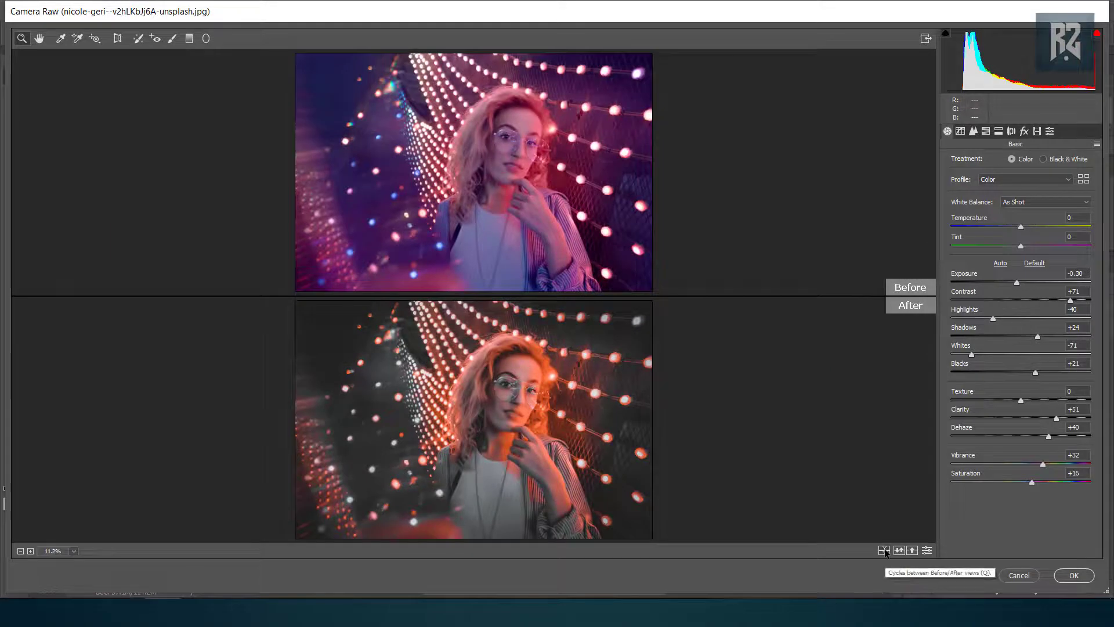
pyautogui.click(884, 549)
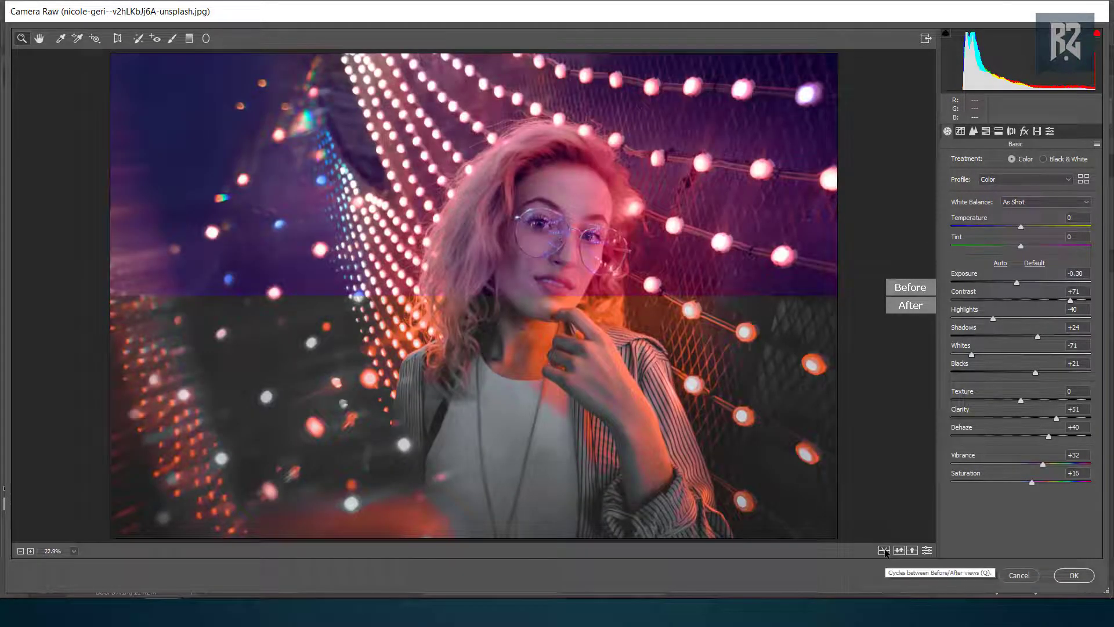
pyautogui.click(884, 550)
pyautogui.click(884, 550)
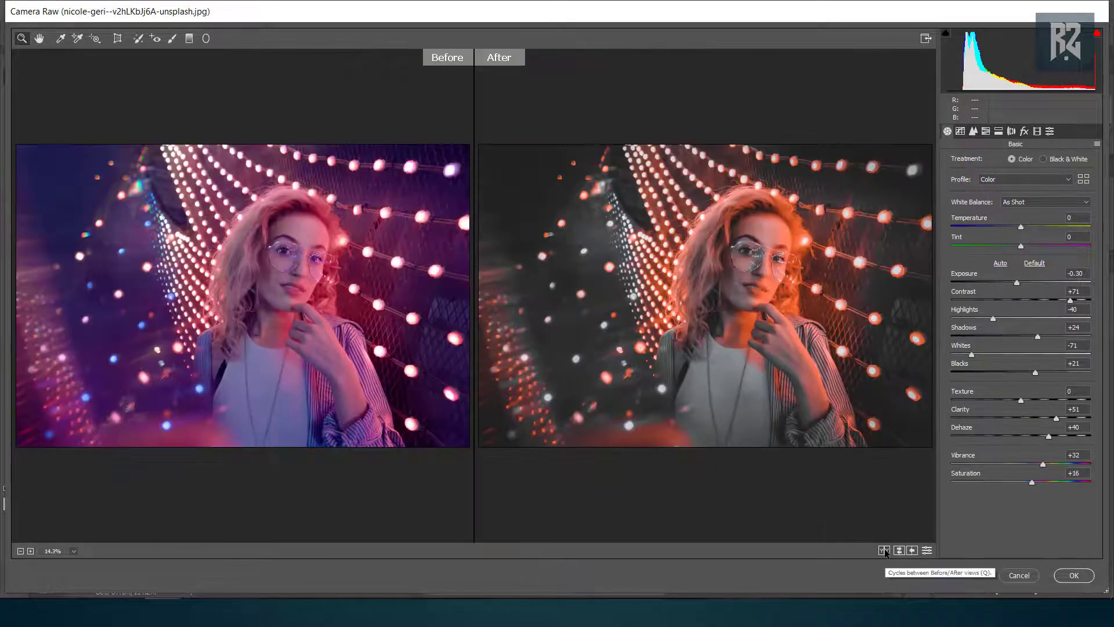
pyautogui.click(885, 550)
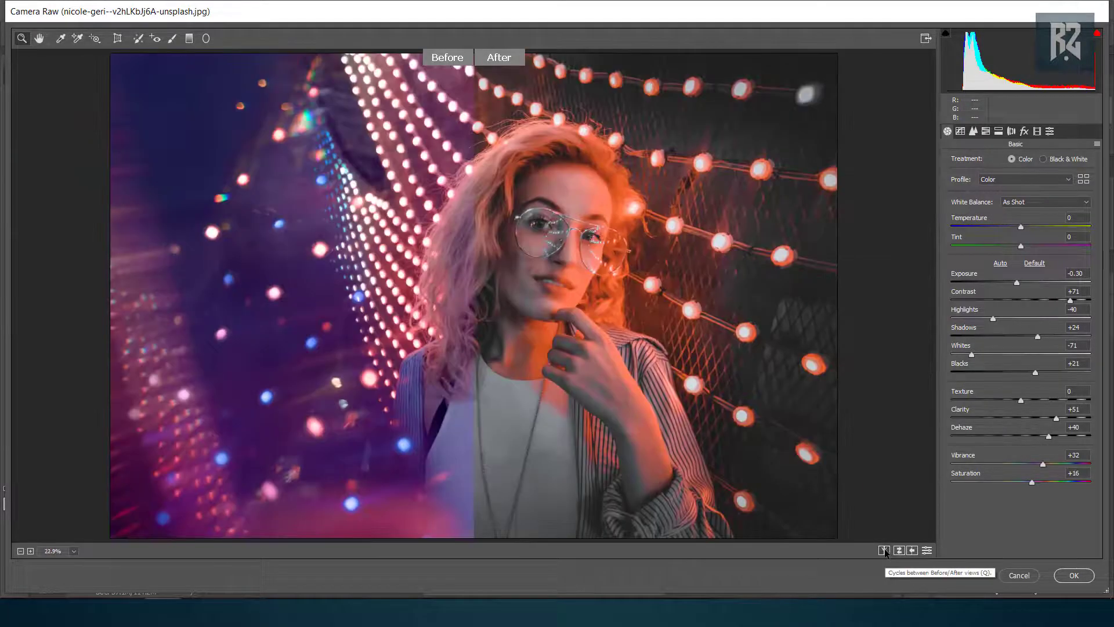
pyautogui.click(884, 549)
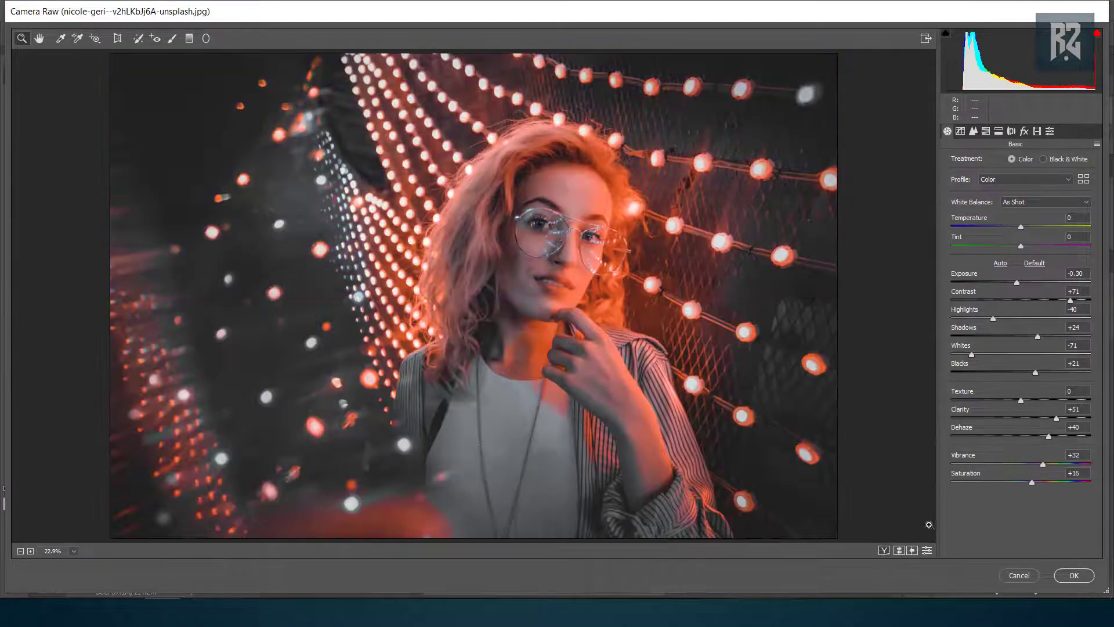
# Save the current Camera Raw settings as 'urban black and orange' .xmp in Downloads.
pyautogui.click(1096, 144)
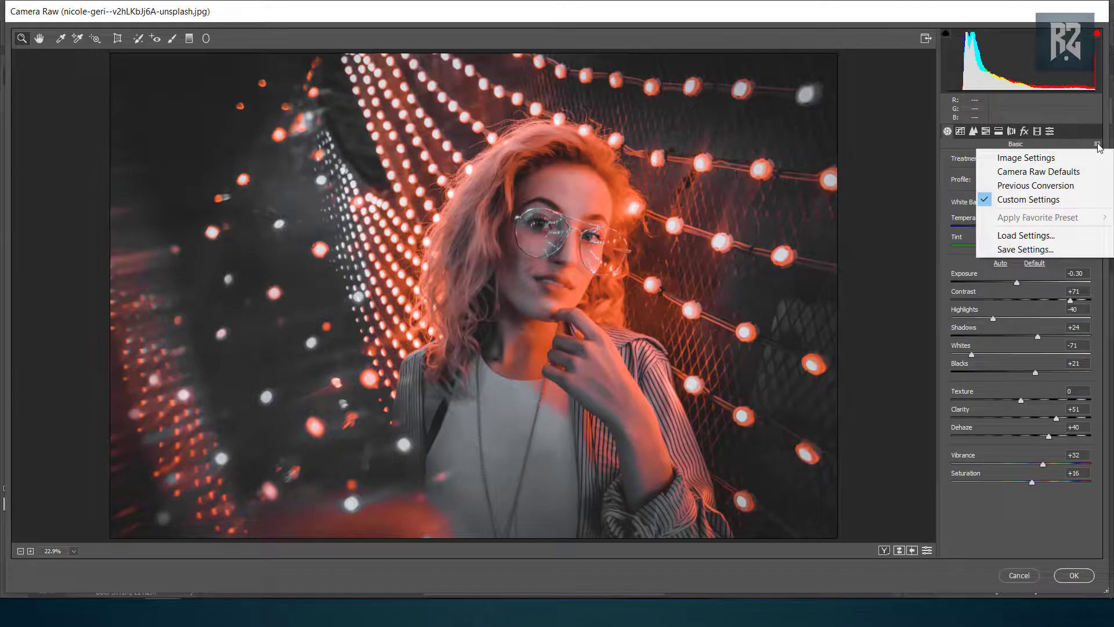
pyautogui.click(1033, 248)
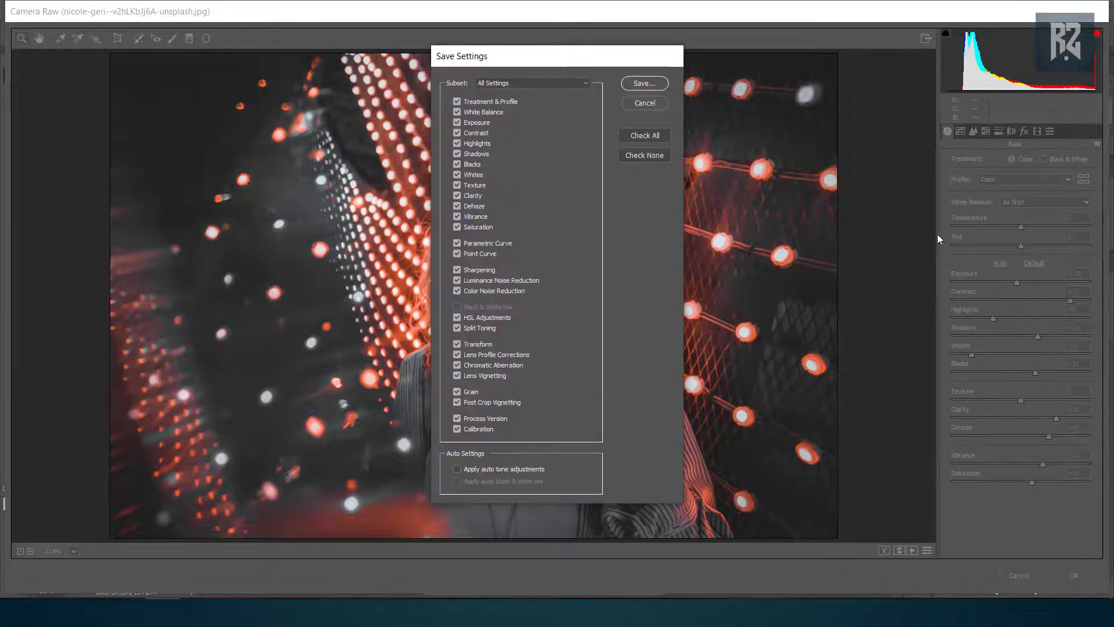
pyautogui.click(644, 83)
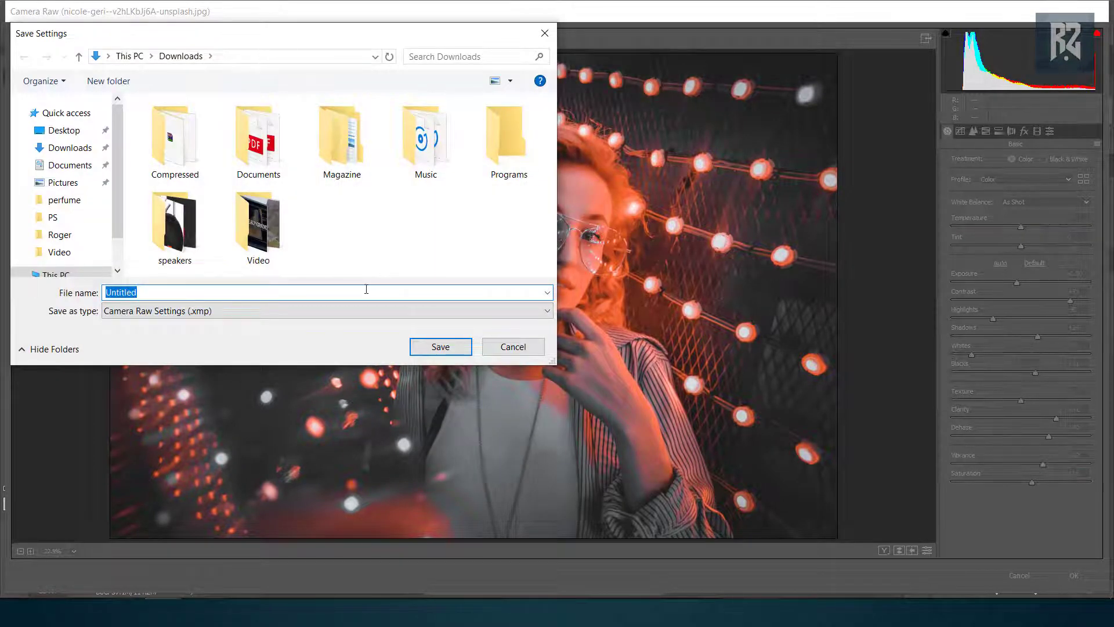
pyautogui.write('ur')
pyautogui.write('ban black')
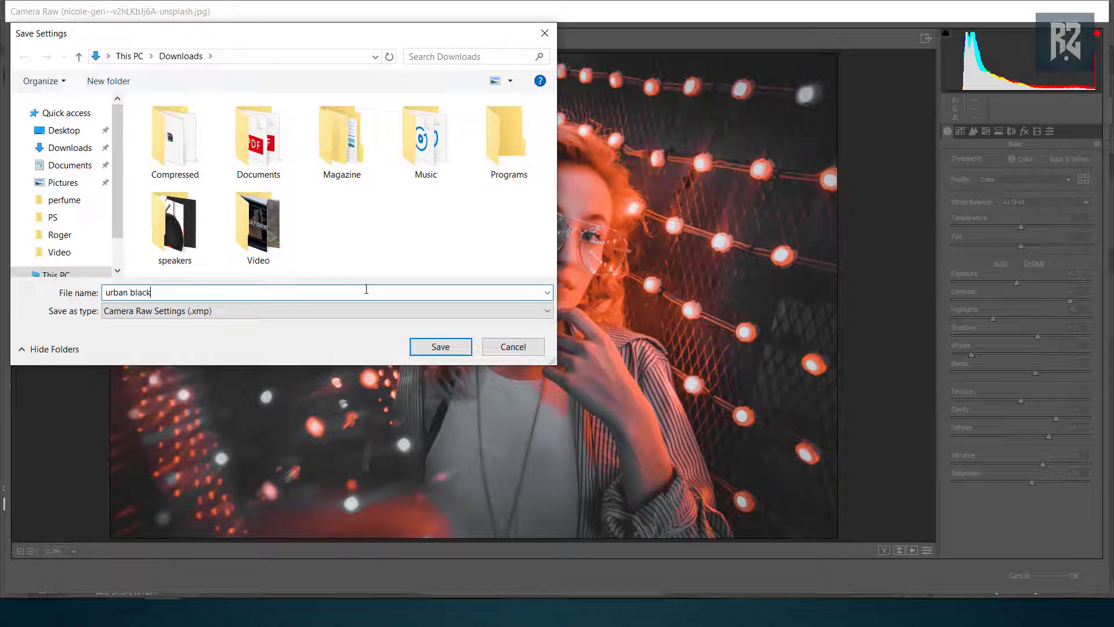
pyautogui.write(' and oran')
pyautogui.write('ge')
pyautogui.click(439, 346)
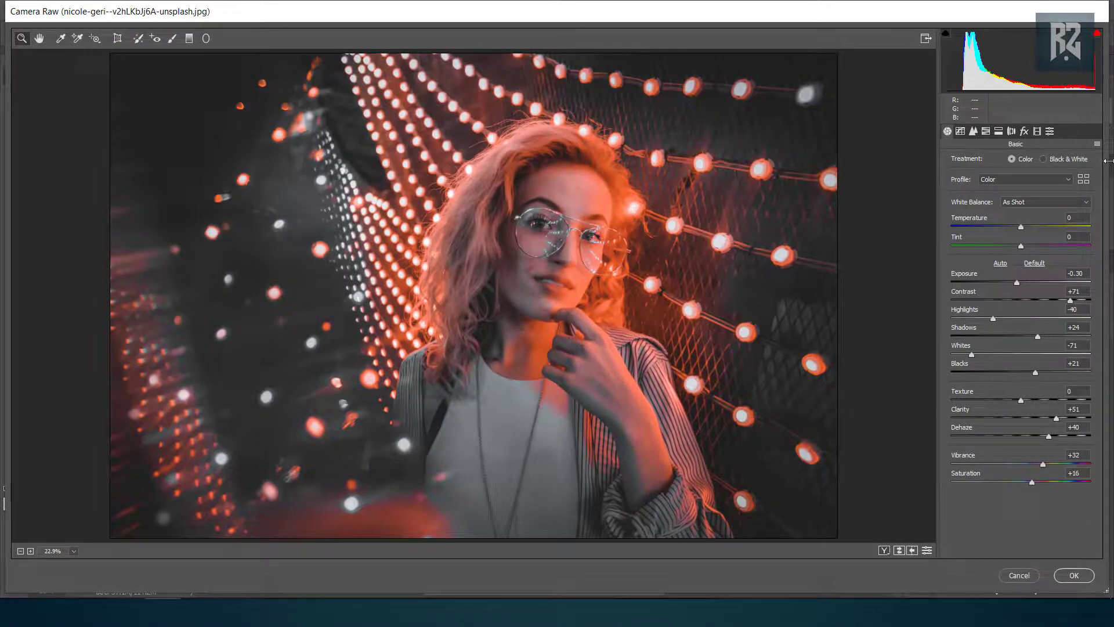
# Apply the orange-and-black Camera Raw grade to Layer 0 copy, then toggle its visibility to compare.
pyautogui.click(1074, 575)
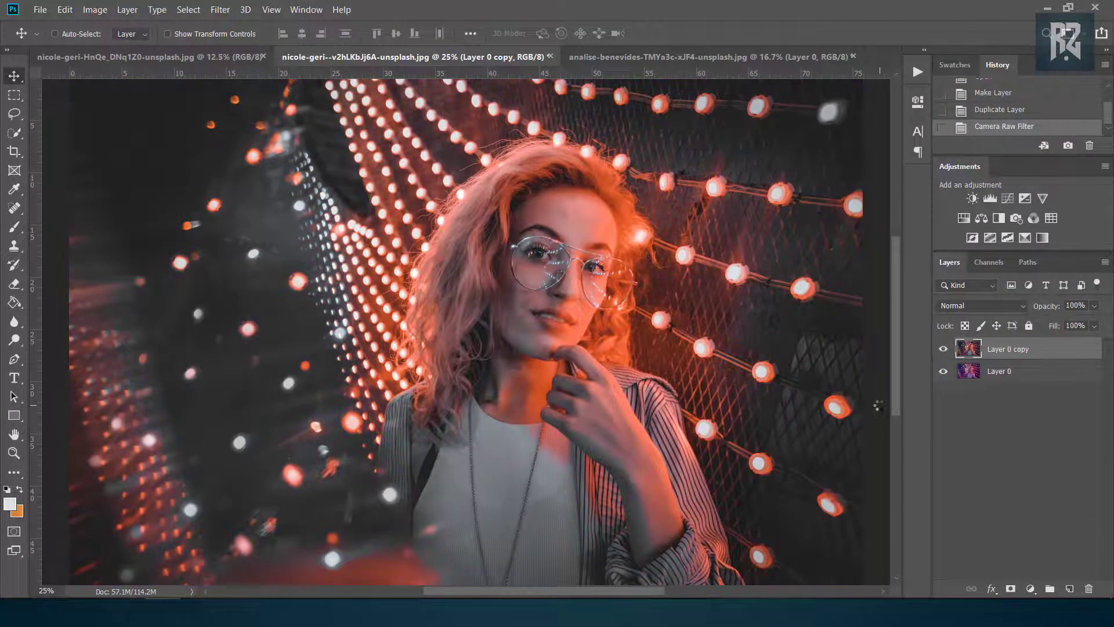
pyautogui.click(942, 349)
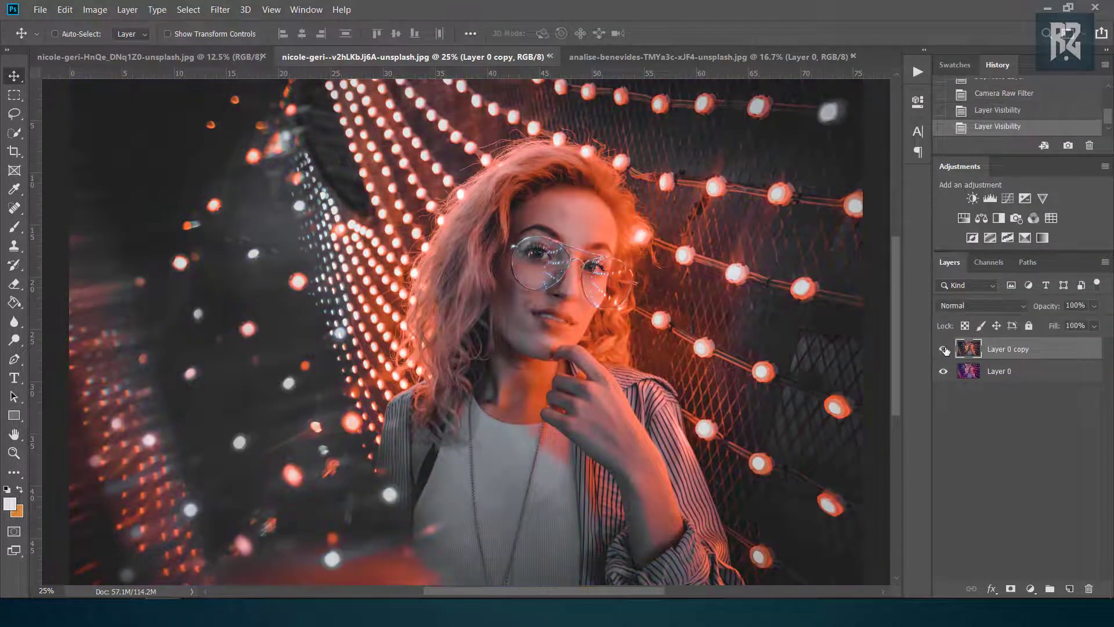
pyautogui.click(943, 349)
pyautogui.click(943, 349)
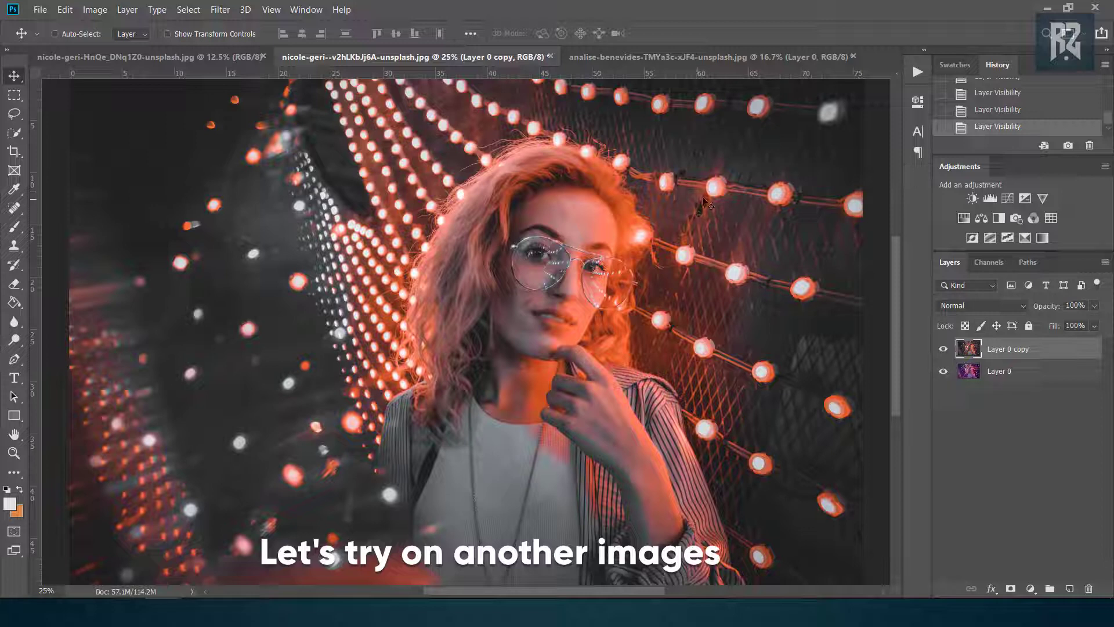
# In the street-lights portrait, unlock the background as Layer 0 and duplicate it.
pyautogui.click(203, 58)
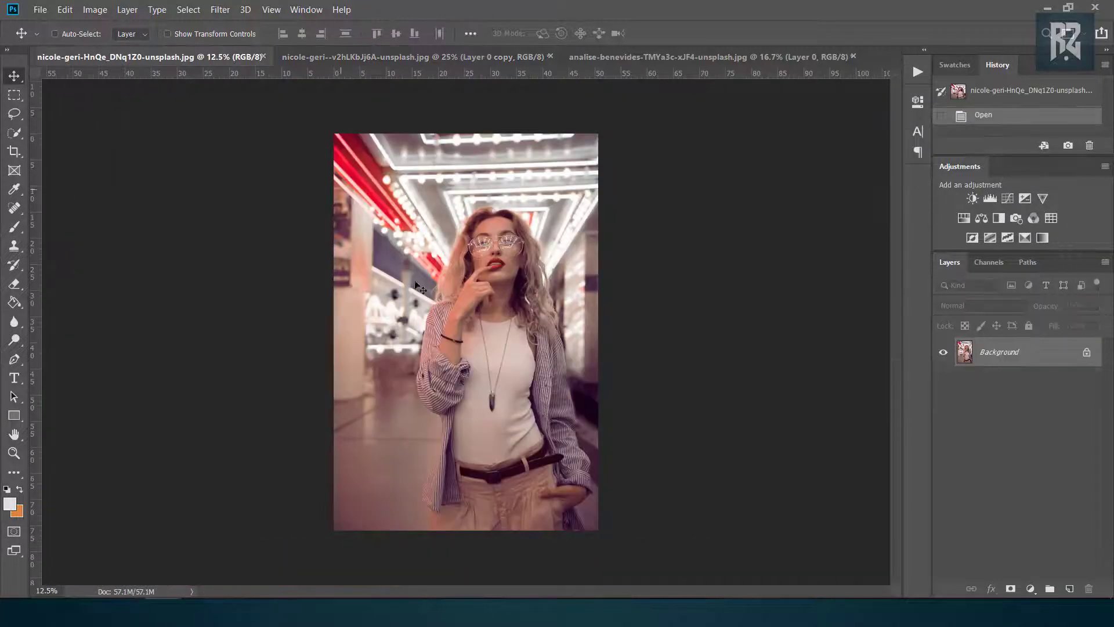
pyautogui.click(1091, 353)
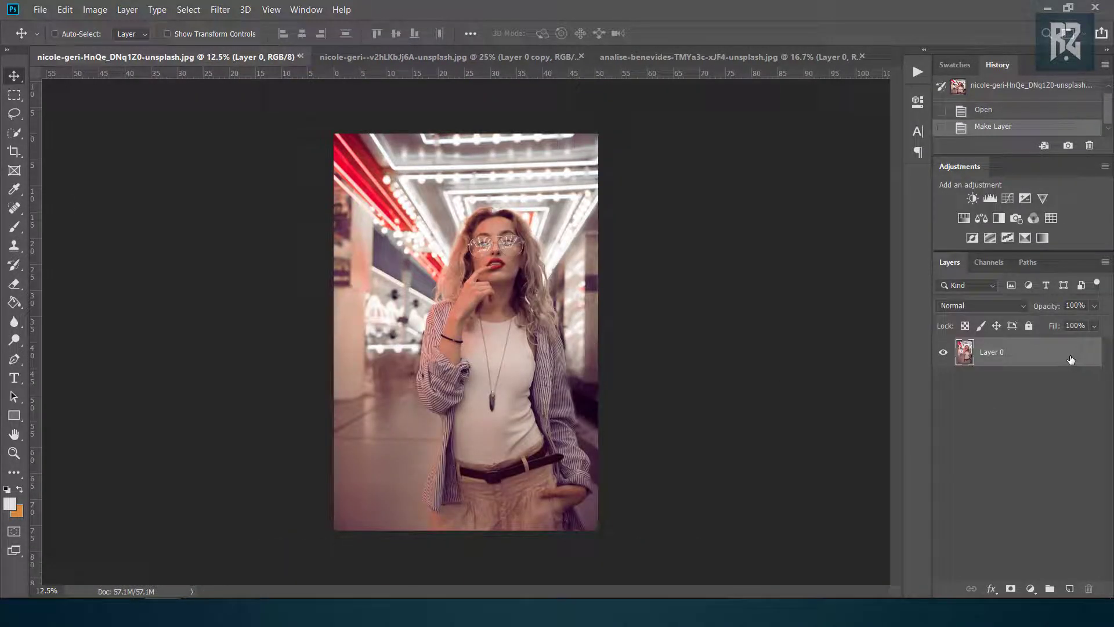
pyautogui.rightClick(1075, 361)
pyautogui.click(909, 67)
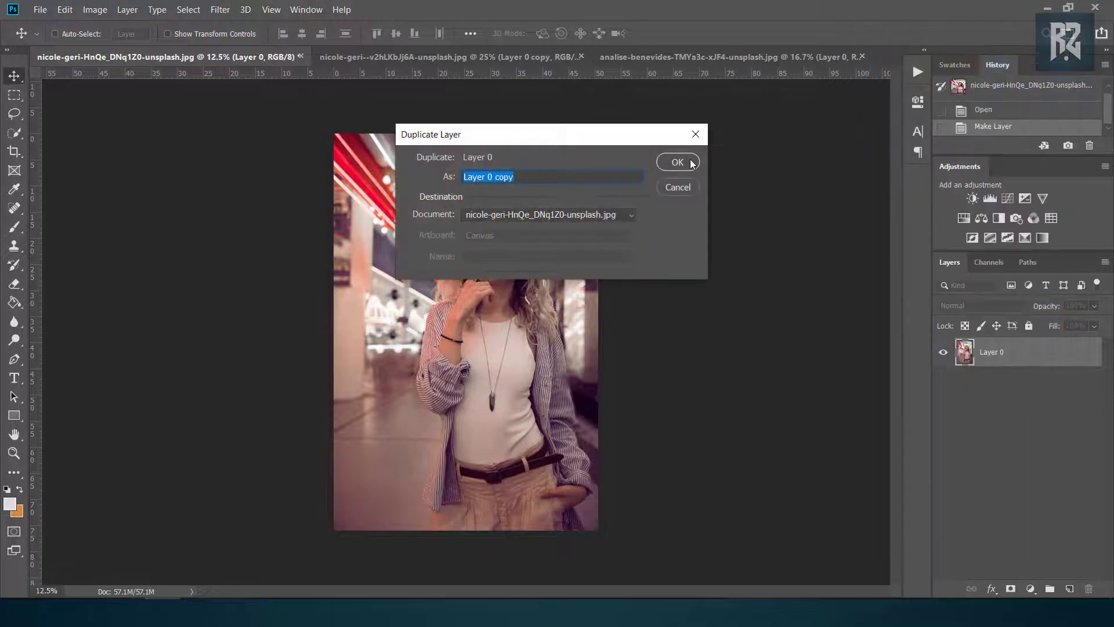
pyautogui.click(689, 159)
# Load the urban black and orange preset onto Layer 0 copy in Camera Raw Filter.
pyautogui.click(221, 10)
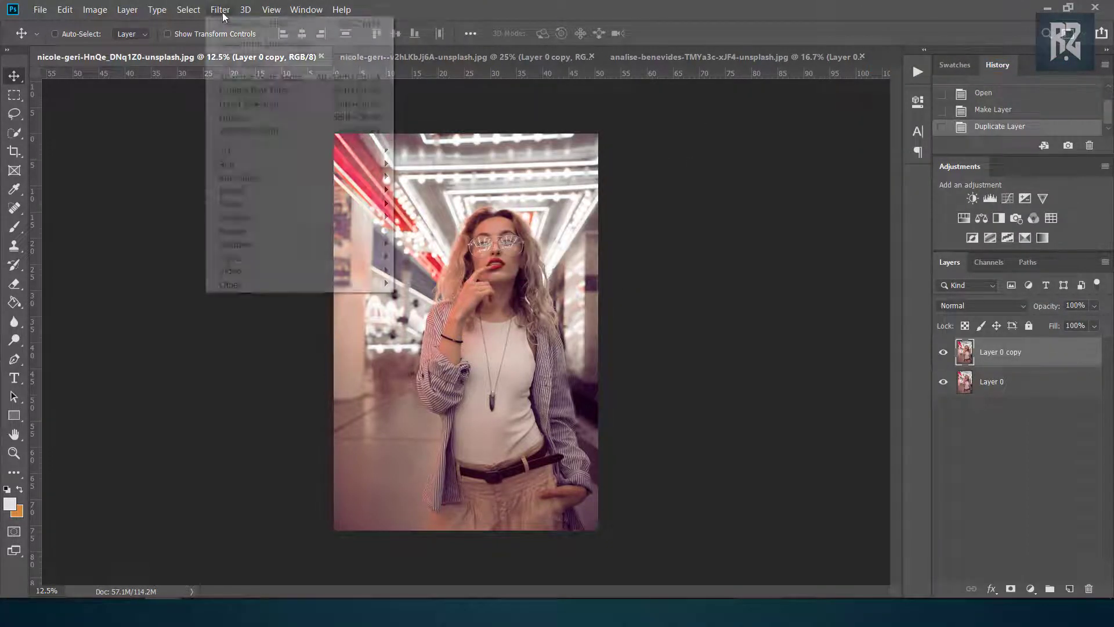
pyautogui.click(308, 90)
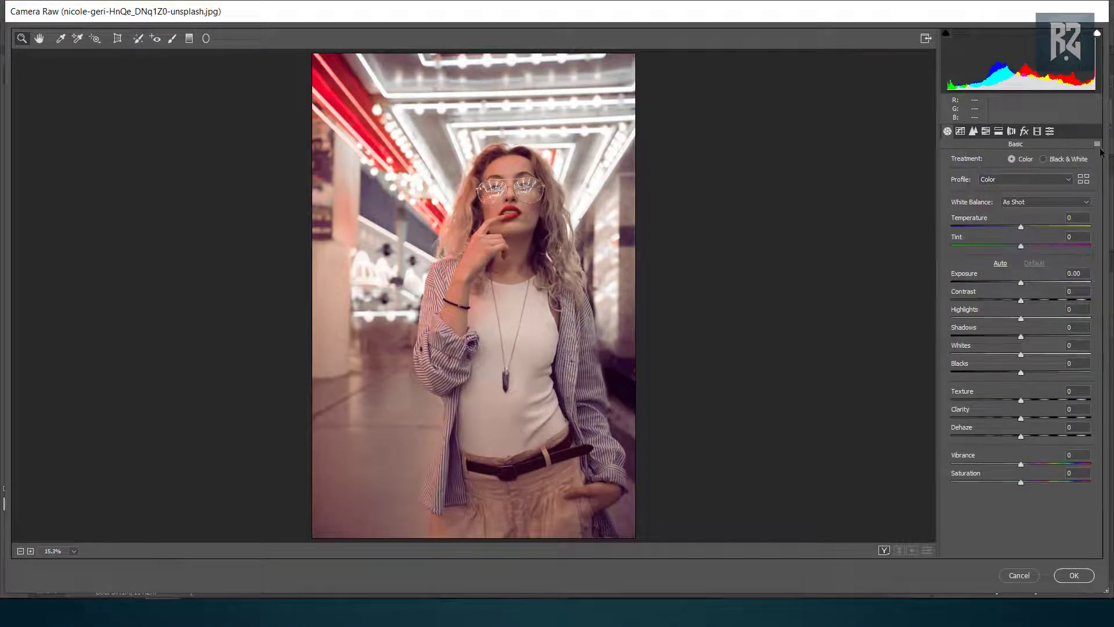
pyautogui.click(1097, 144)
pyautogui.click(995, 236)
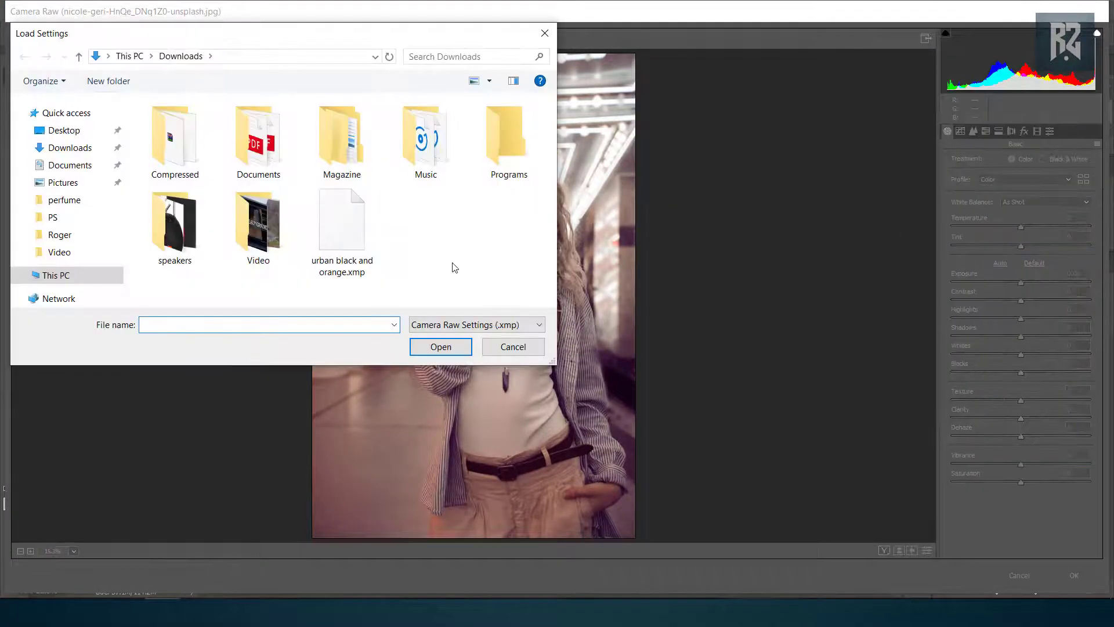
pyautogui.click(359, 261)
pyautogui.click(441, 346)
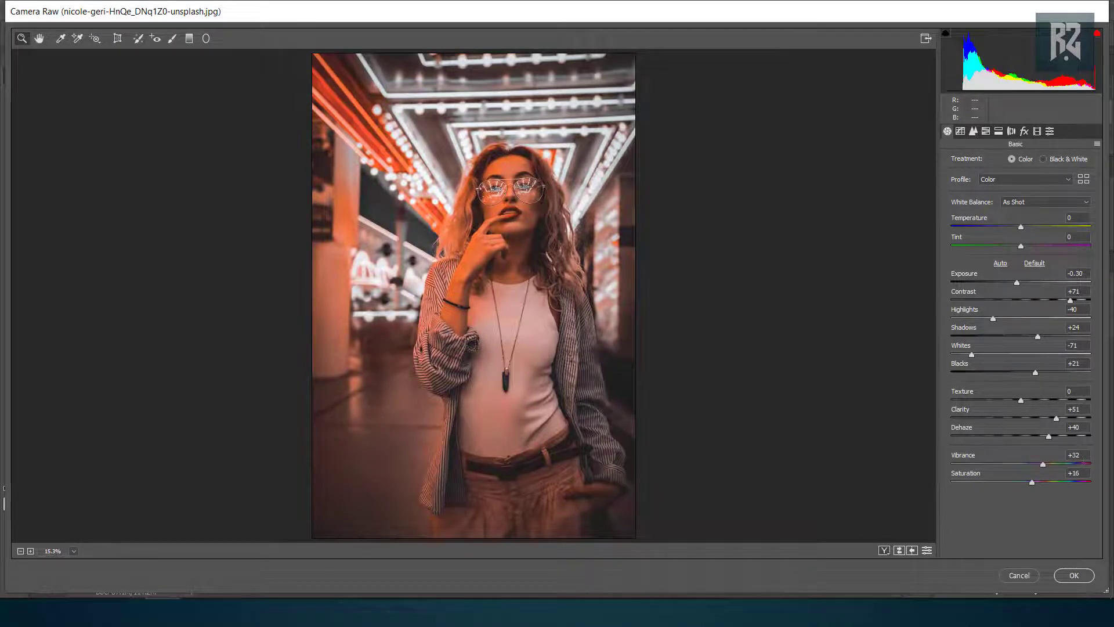
# Check the before/after views, apply the grade, compare layers, then switch to the neon-sign photo.
pyautogui.click(884, 550)
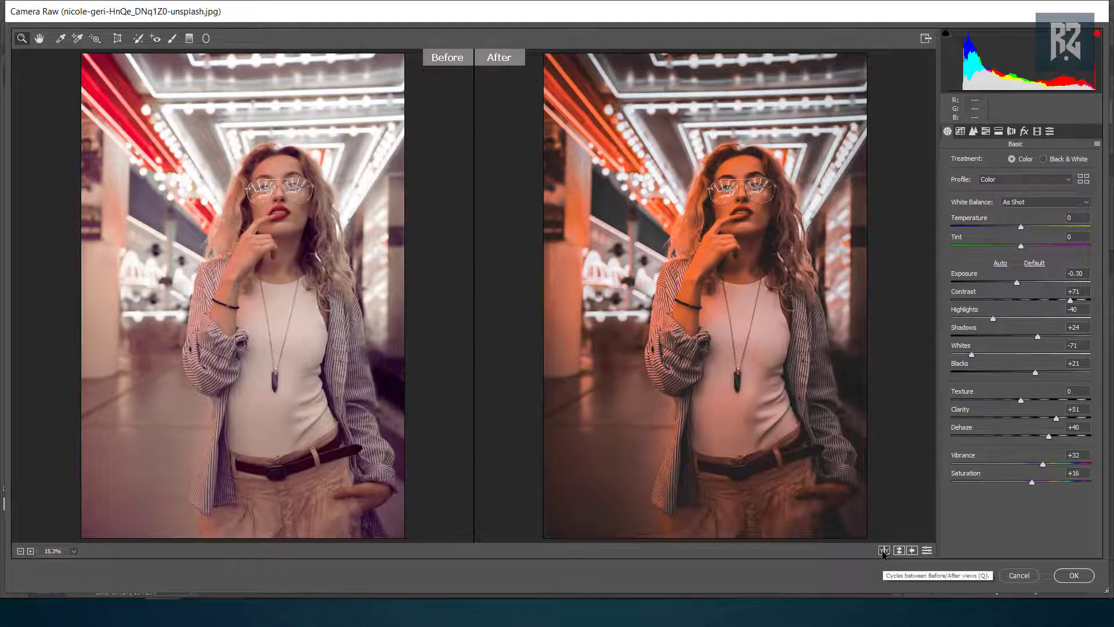
pyautogui.click(883, 552)
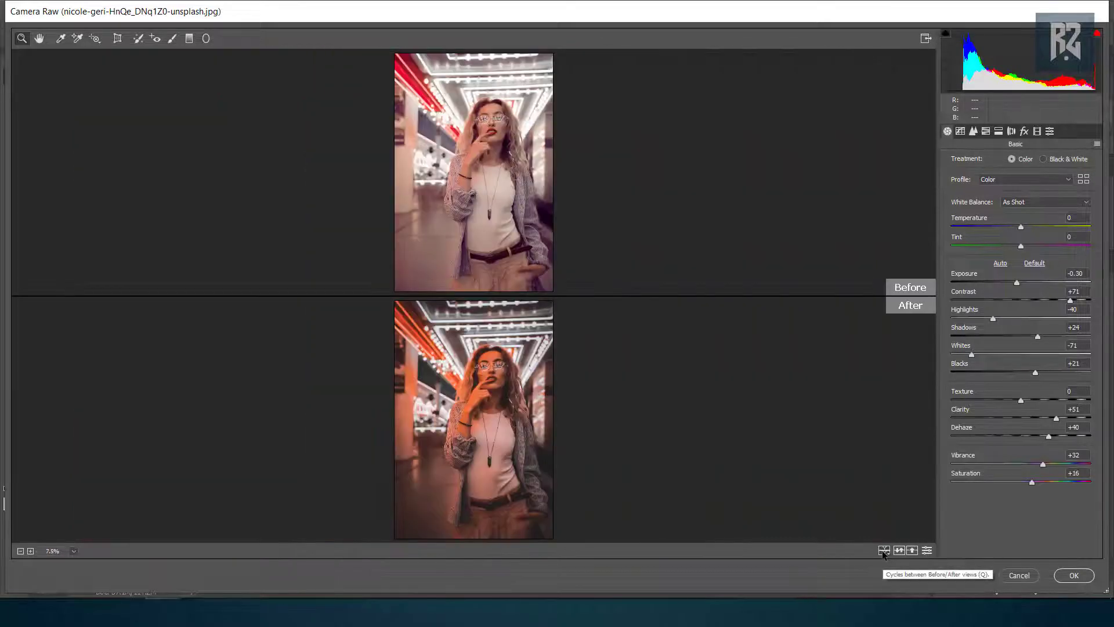
pyautogui.click(883, 551)
pyautogui.click(883, 552)
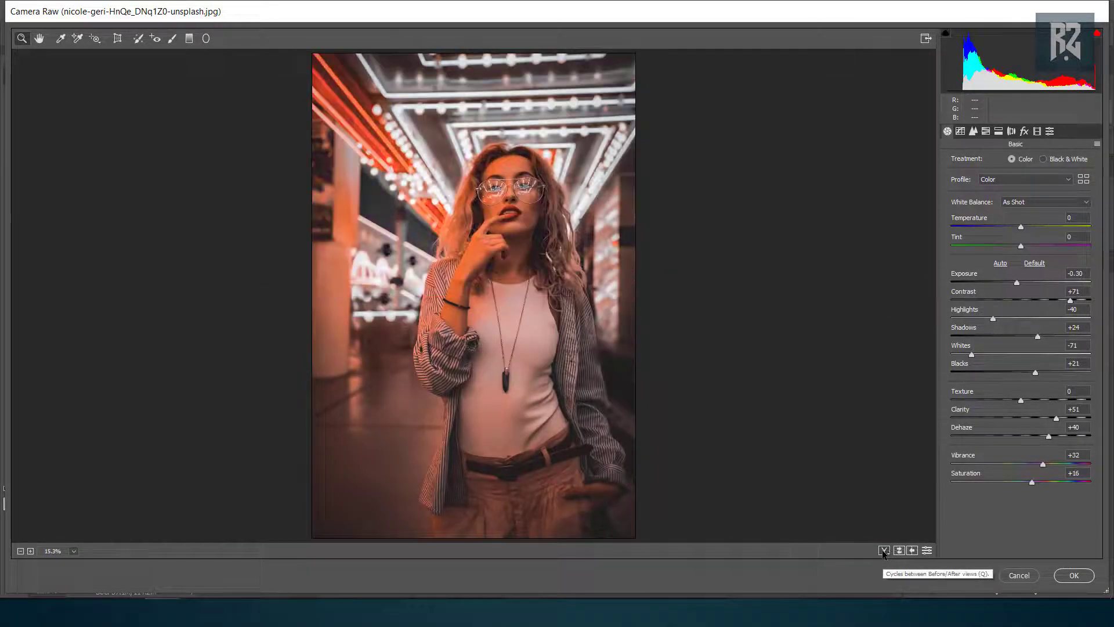
pyautogui.click(1072, 580)
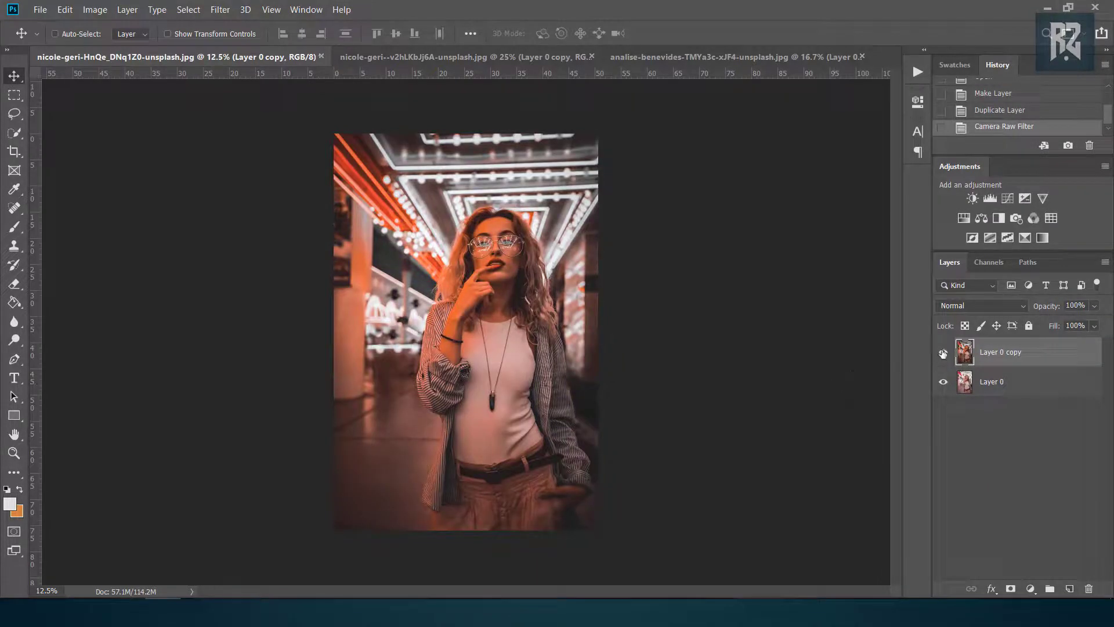
pyautogui.click(944, 352)
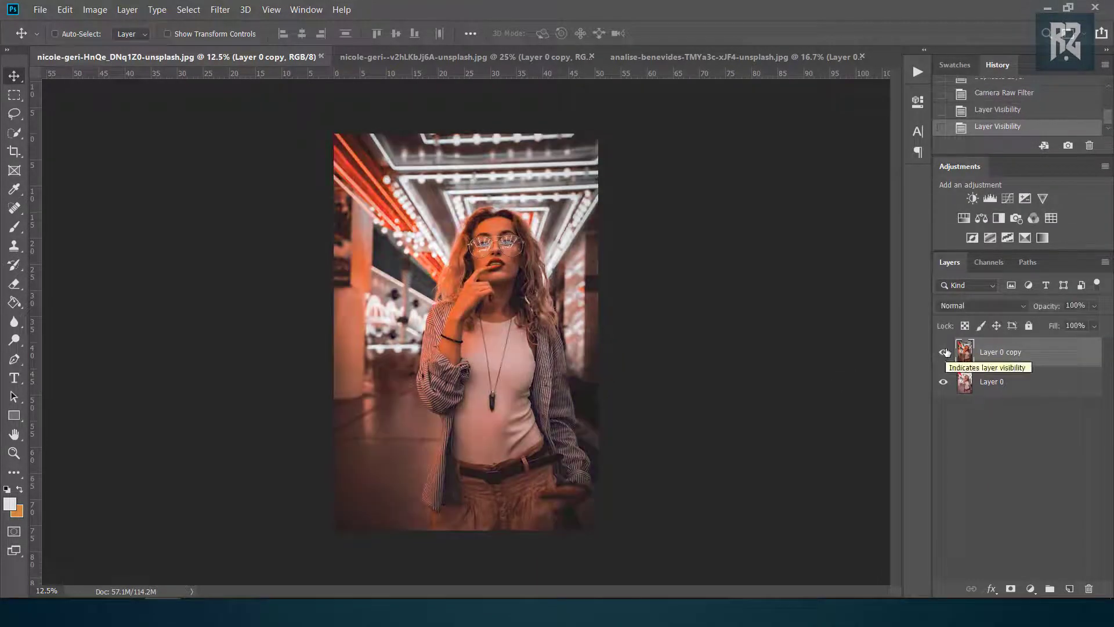
pyautogui.click(724, 58)
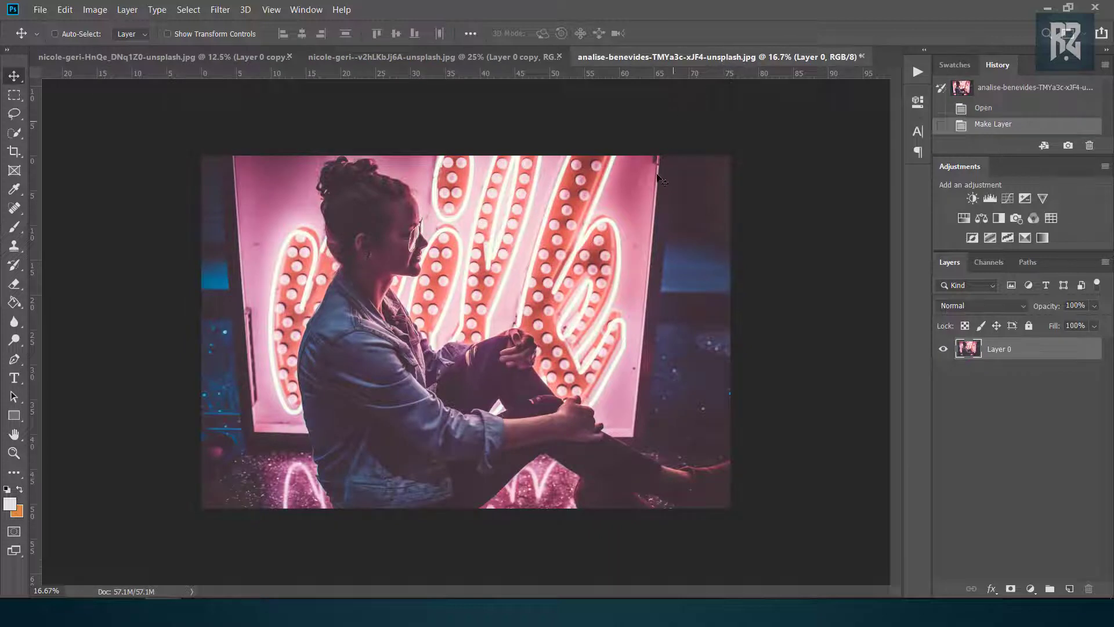
# Duplicate Layer 0 and load the urban black and orange preset in Camera Raw Filter.
pyautogui.rightClick(1022, 355)
pyautogui.click(842, 72)
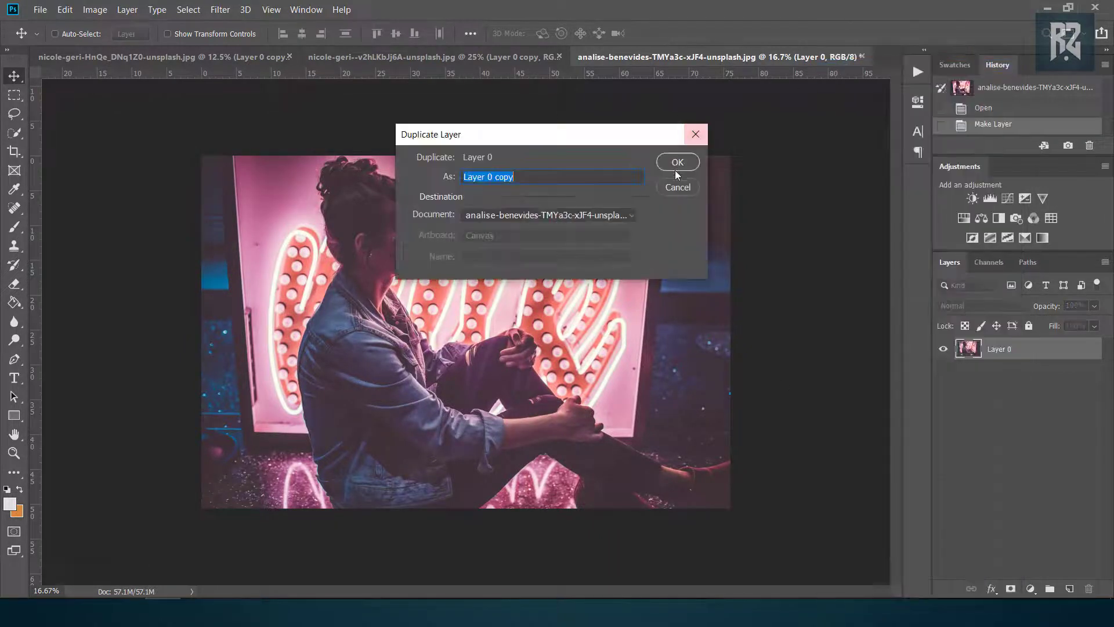
pyautogui.click(676, 162)
pyautogui.click(220, 10)
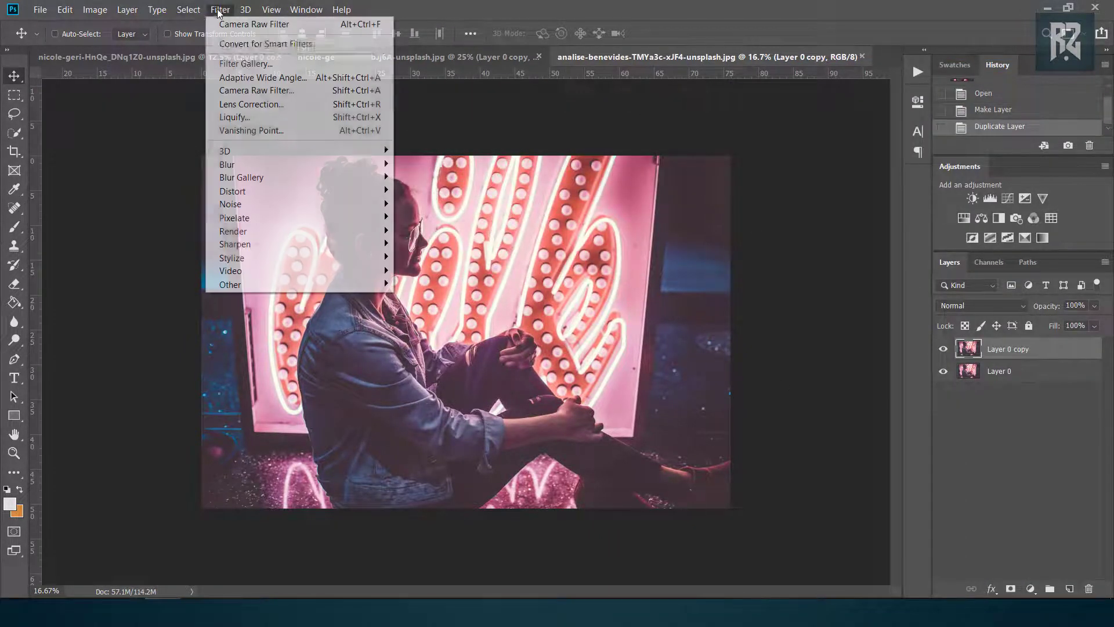
pyautogui.click(283, 96)
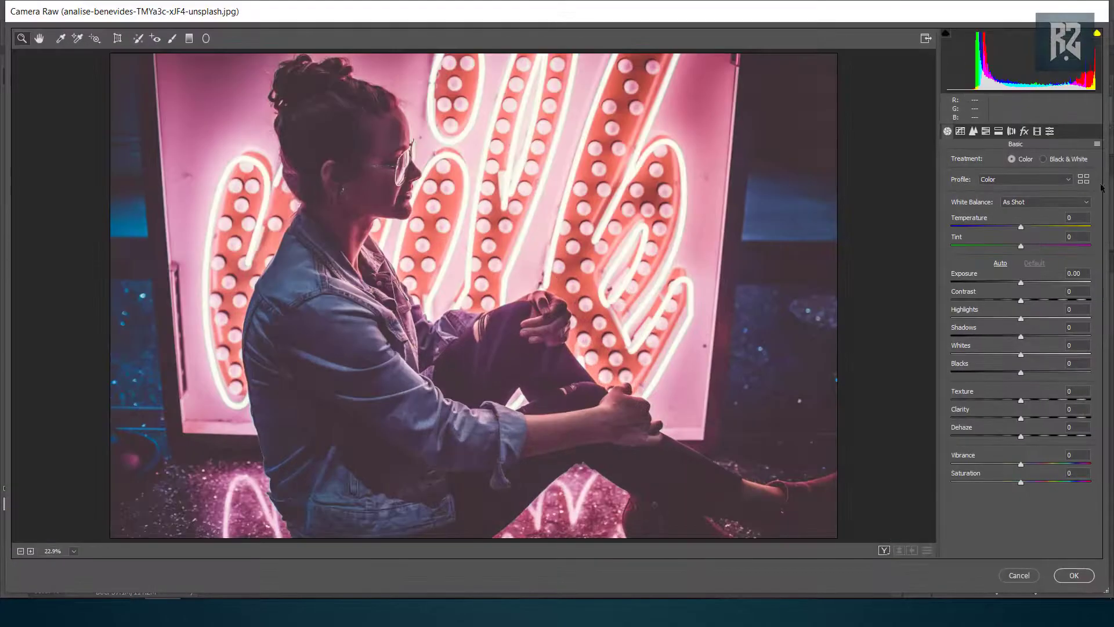
pyautogui.click(1096, 143)
pyautogui.click(1037, 238)
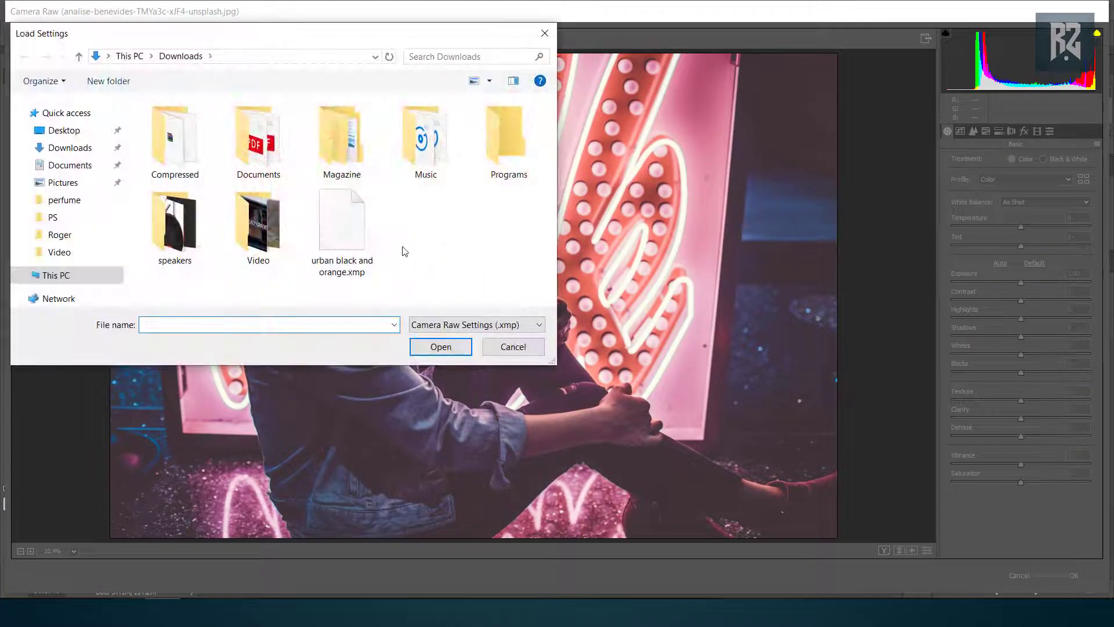
pyautogui.click(343, 232)
pyautogui.click(441, 346)
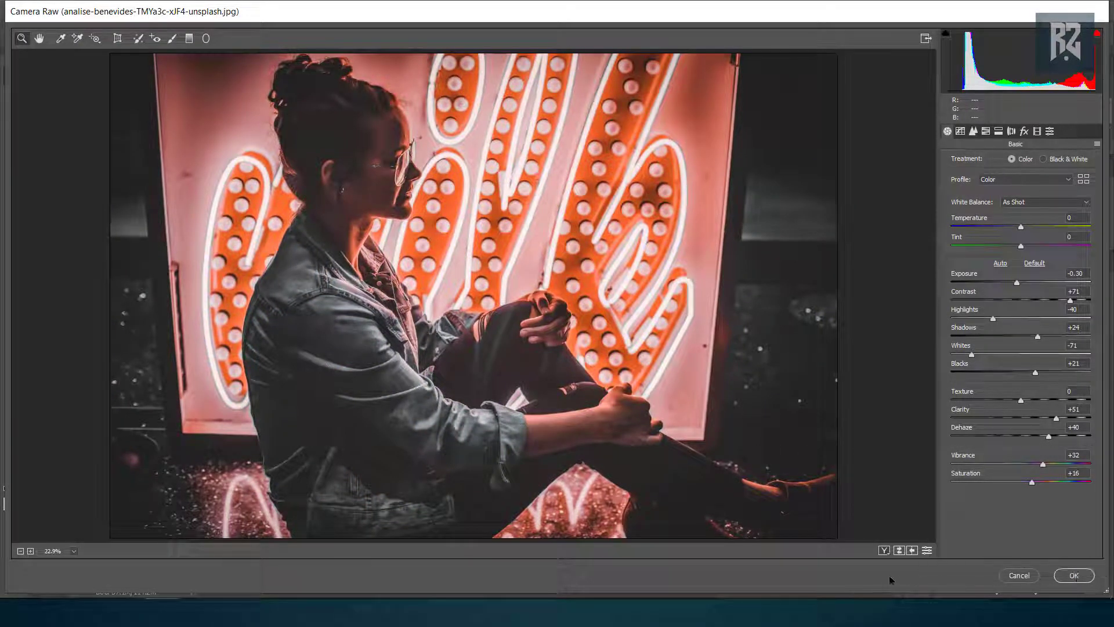
# Cycle through the before/after comparison views and apply the grade to Layer 0 copy.
pyautogui.click(883, 550)
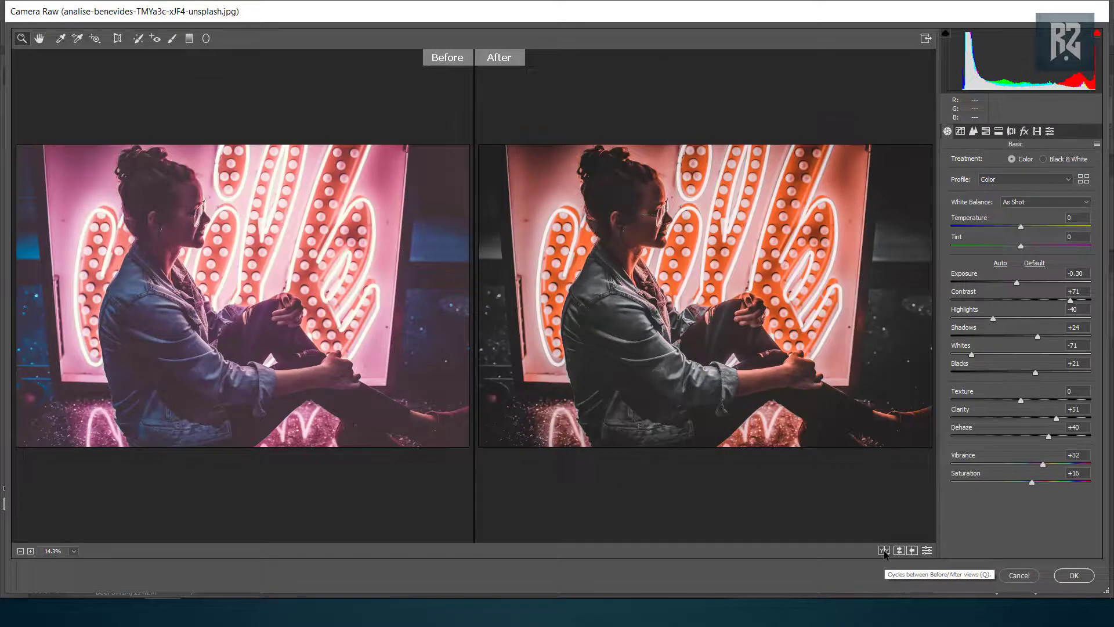
pyautogui.click(883, 550)
pyautogui.click(884, 550)
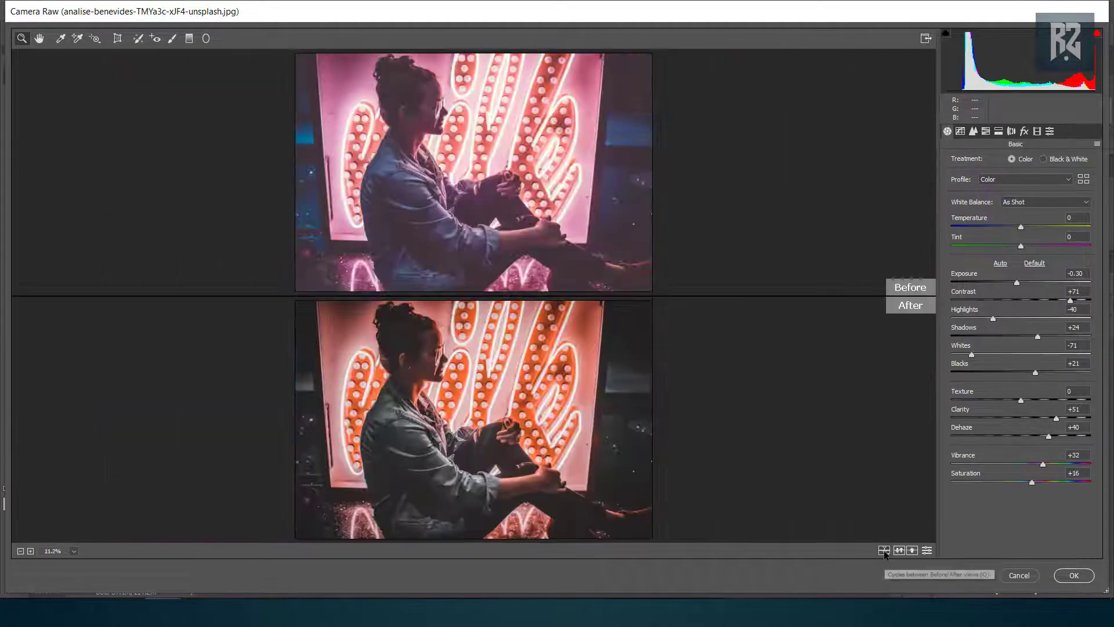
pyautogui.click(883, 551)
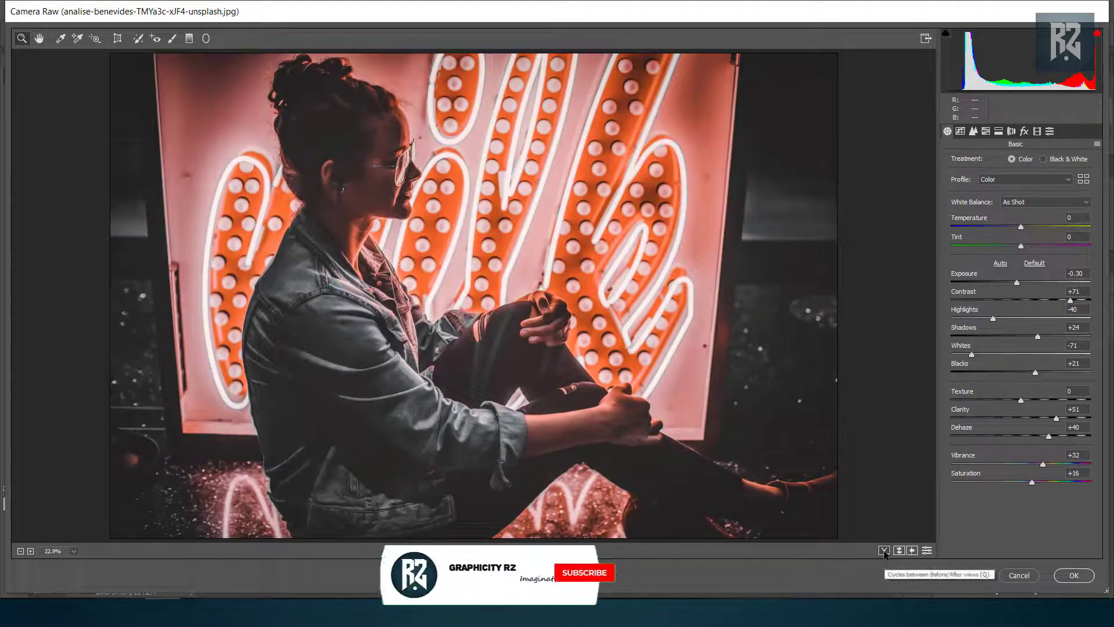
pyautogui.click(1019, 575)
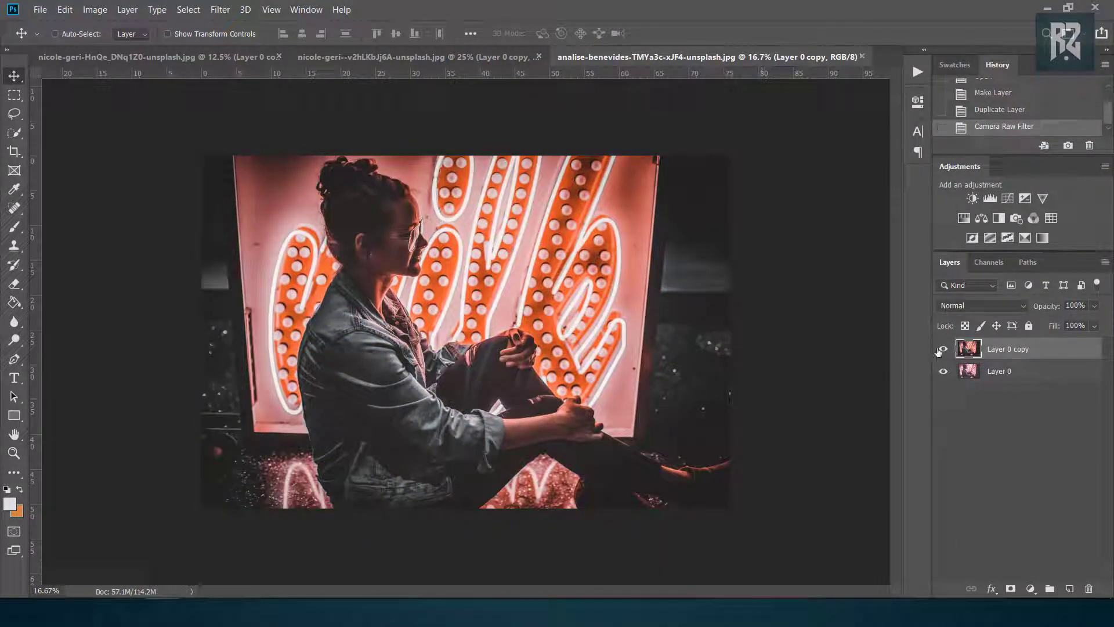
pyautogui.click(942, 349)
pyautogui.click(942, 349)
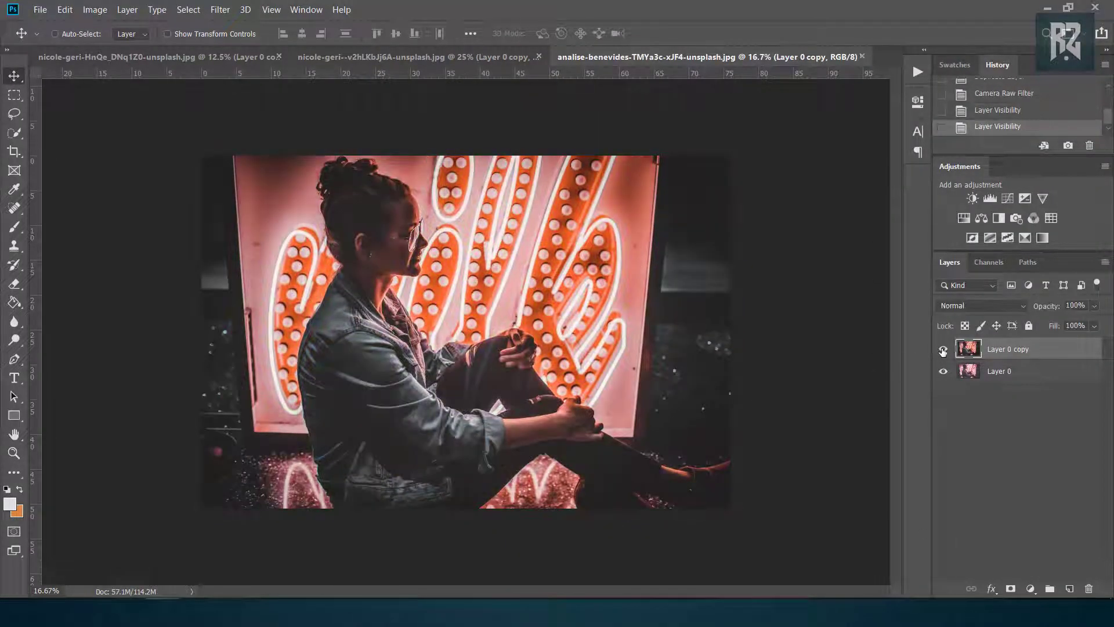